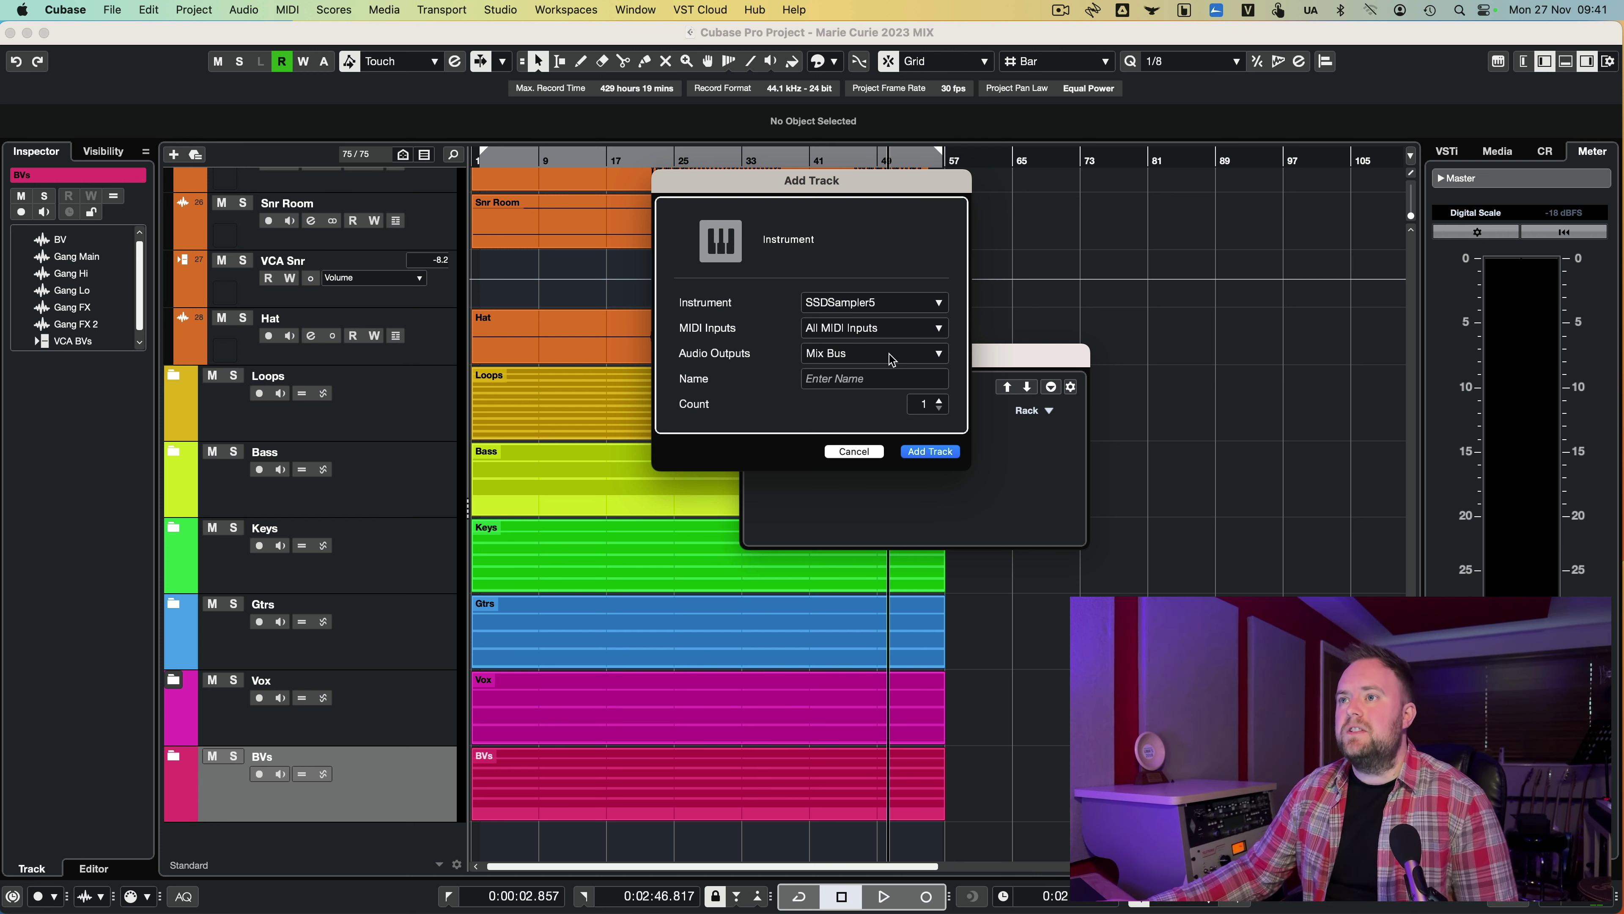
Step: Add an instrument track using Addictive Keys with the output set to Mix Bus, and load Studio Grand - Producer
left_click(893, 302)
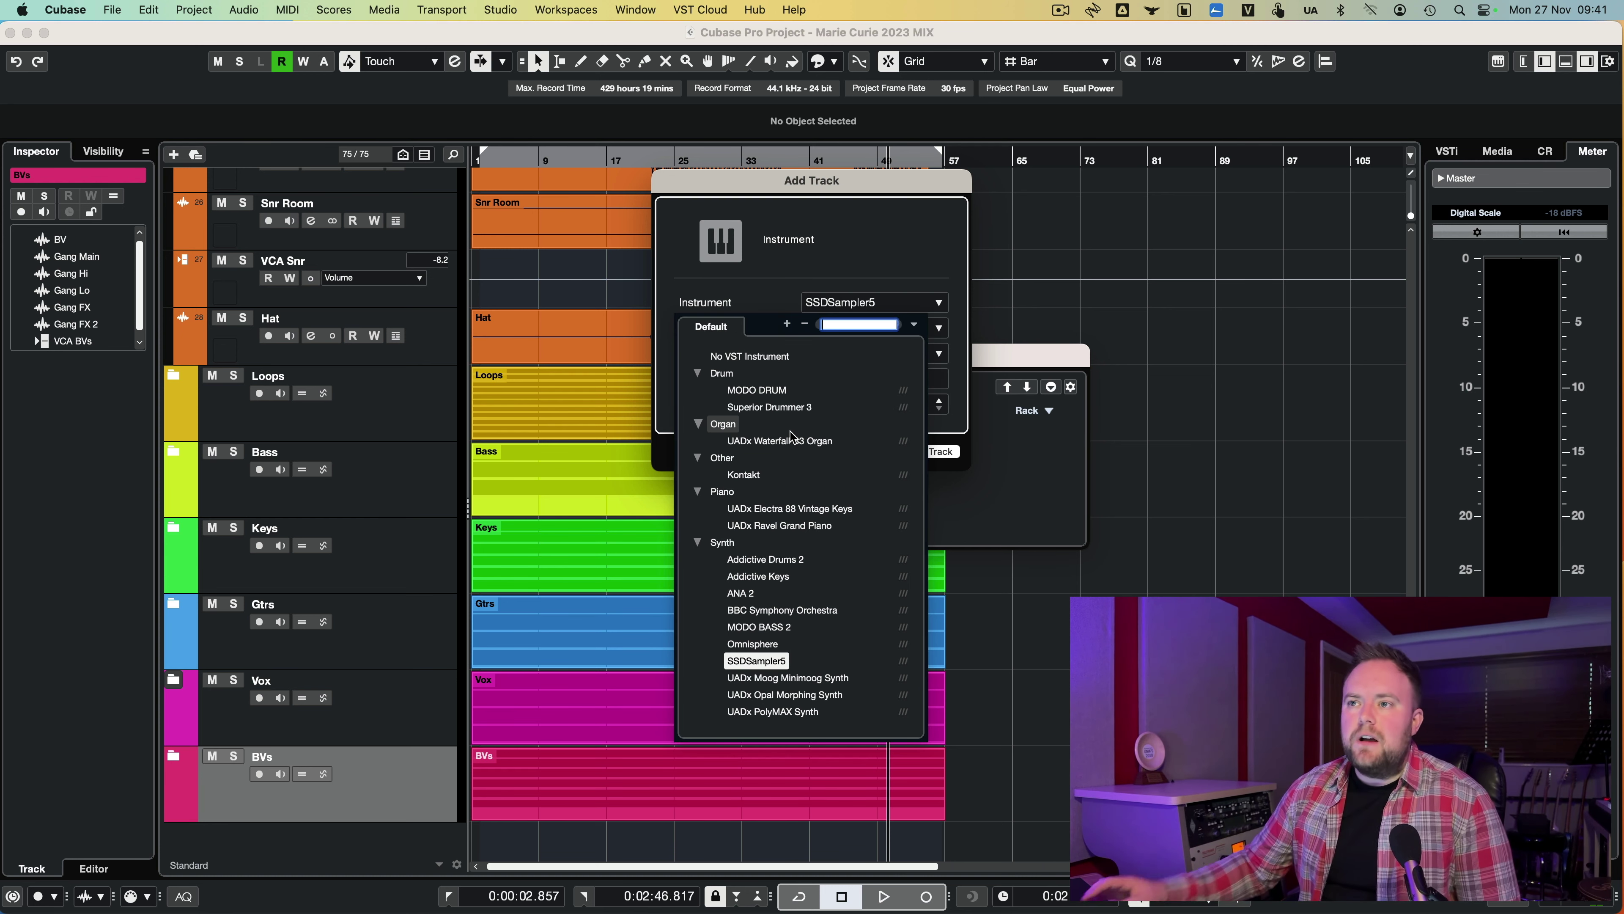
left_click(758, 575)
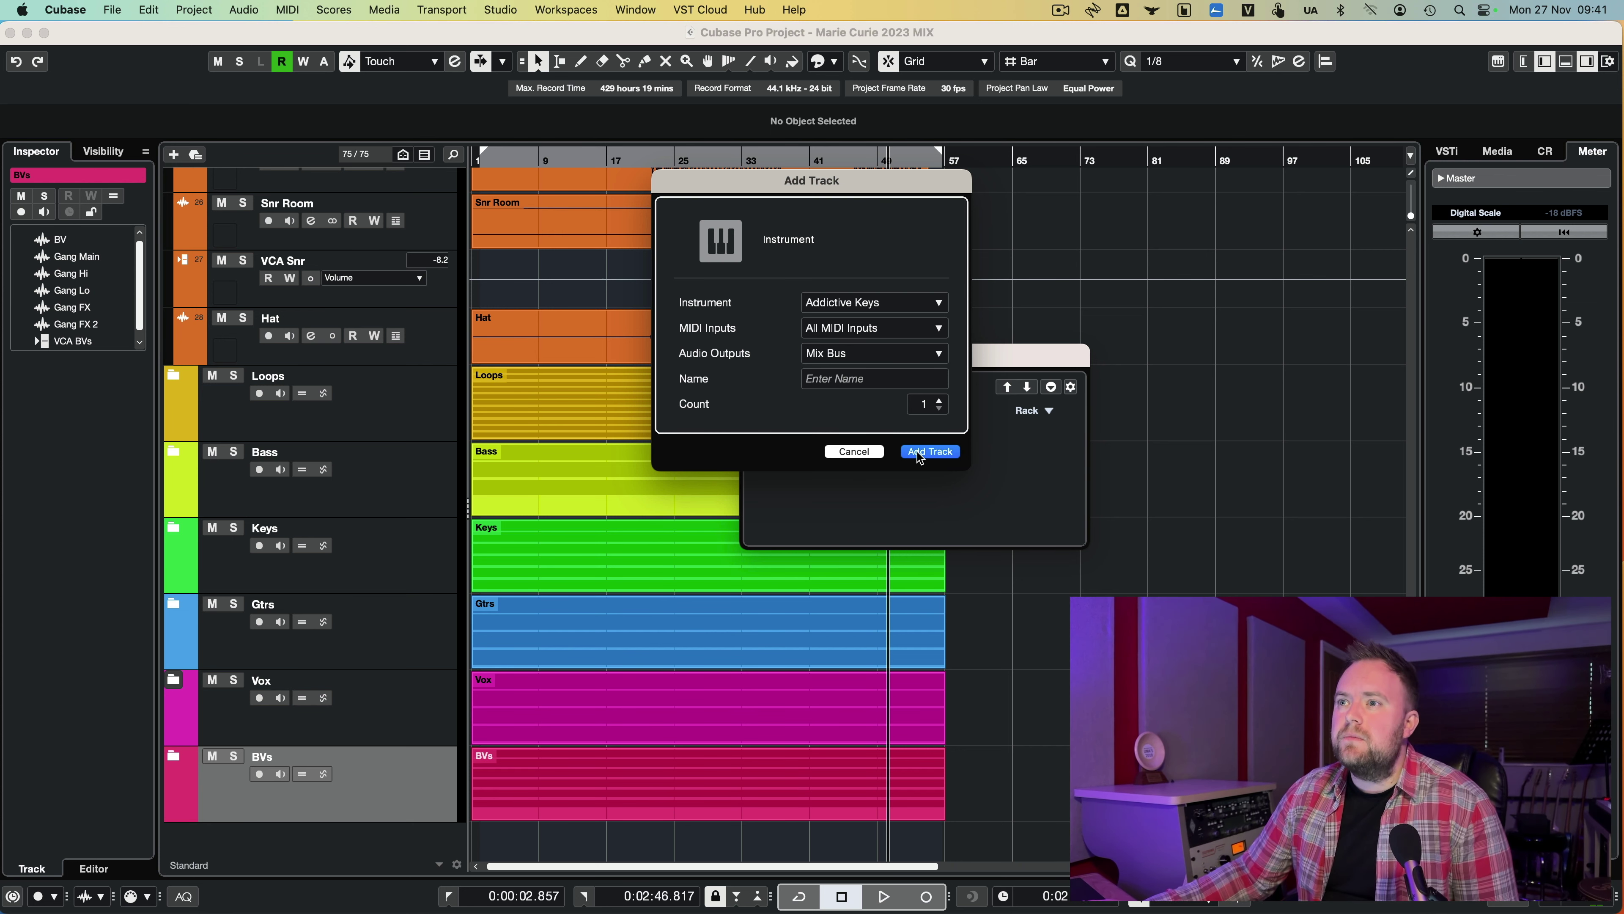
left_click(931, 451)
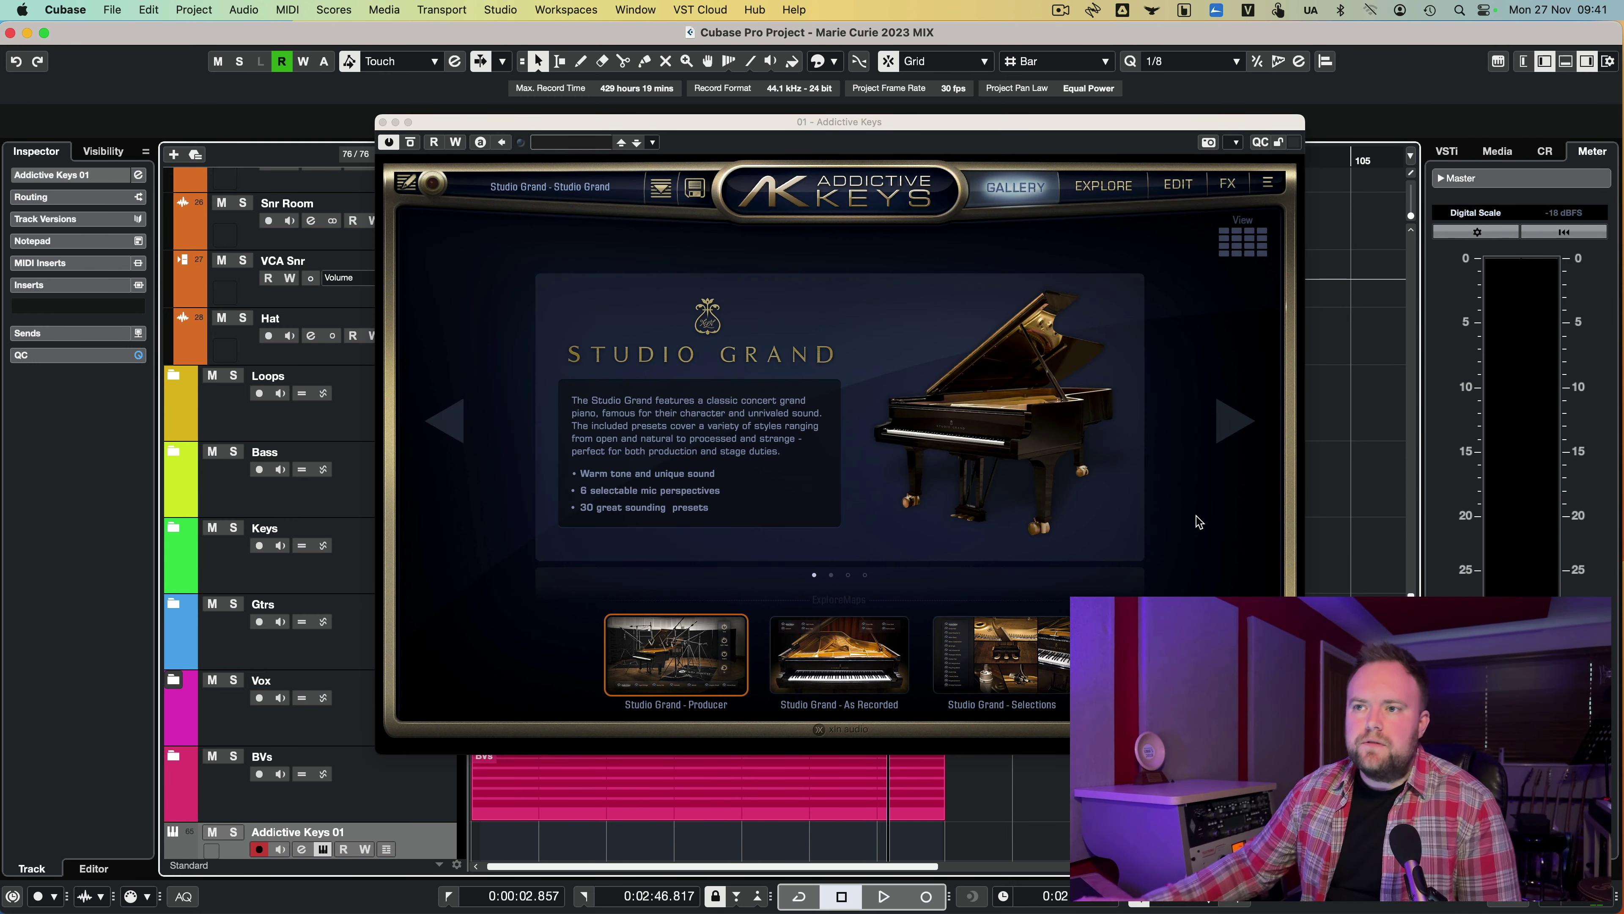
left_click(736, 643)
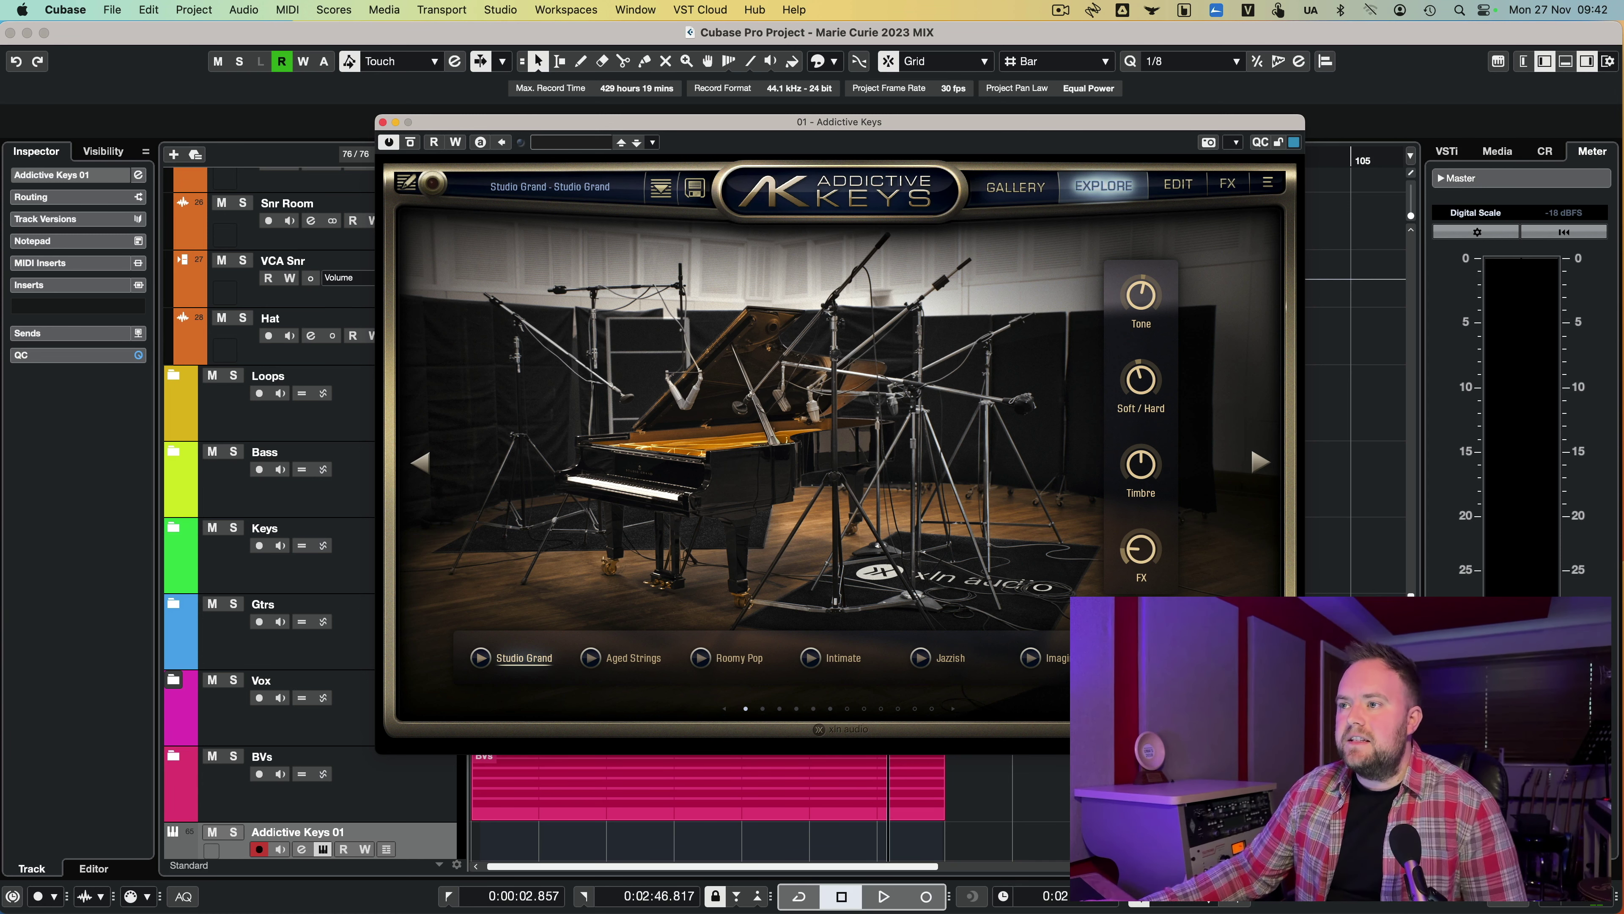
Step: Audition Studio Grand presets including Audience, Ambient, Tight Studio and Intense Keys, and close the instrument window
left_click(523, 657)
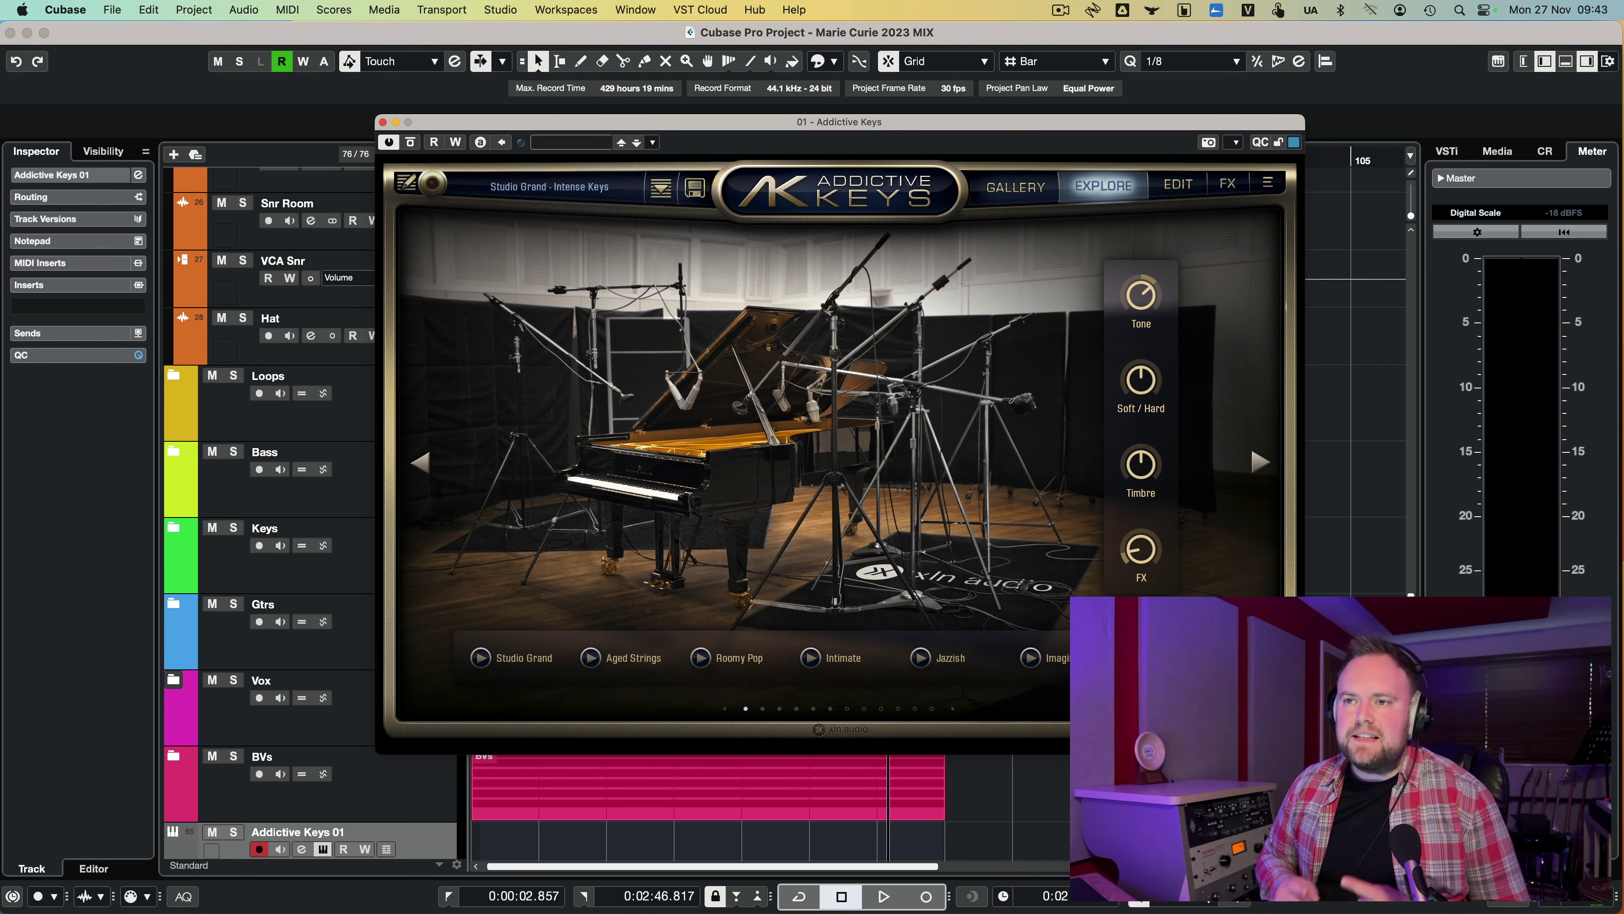
left_click(1261, 465)
left_click(992, 306)
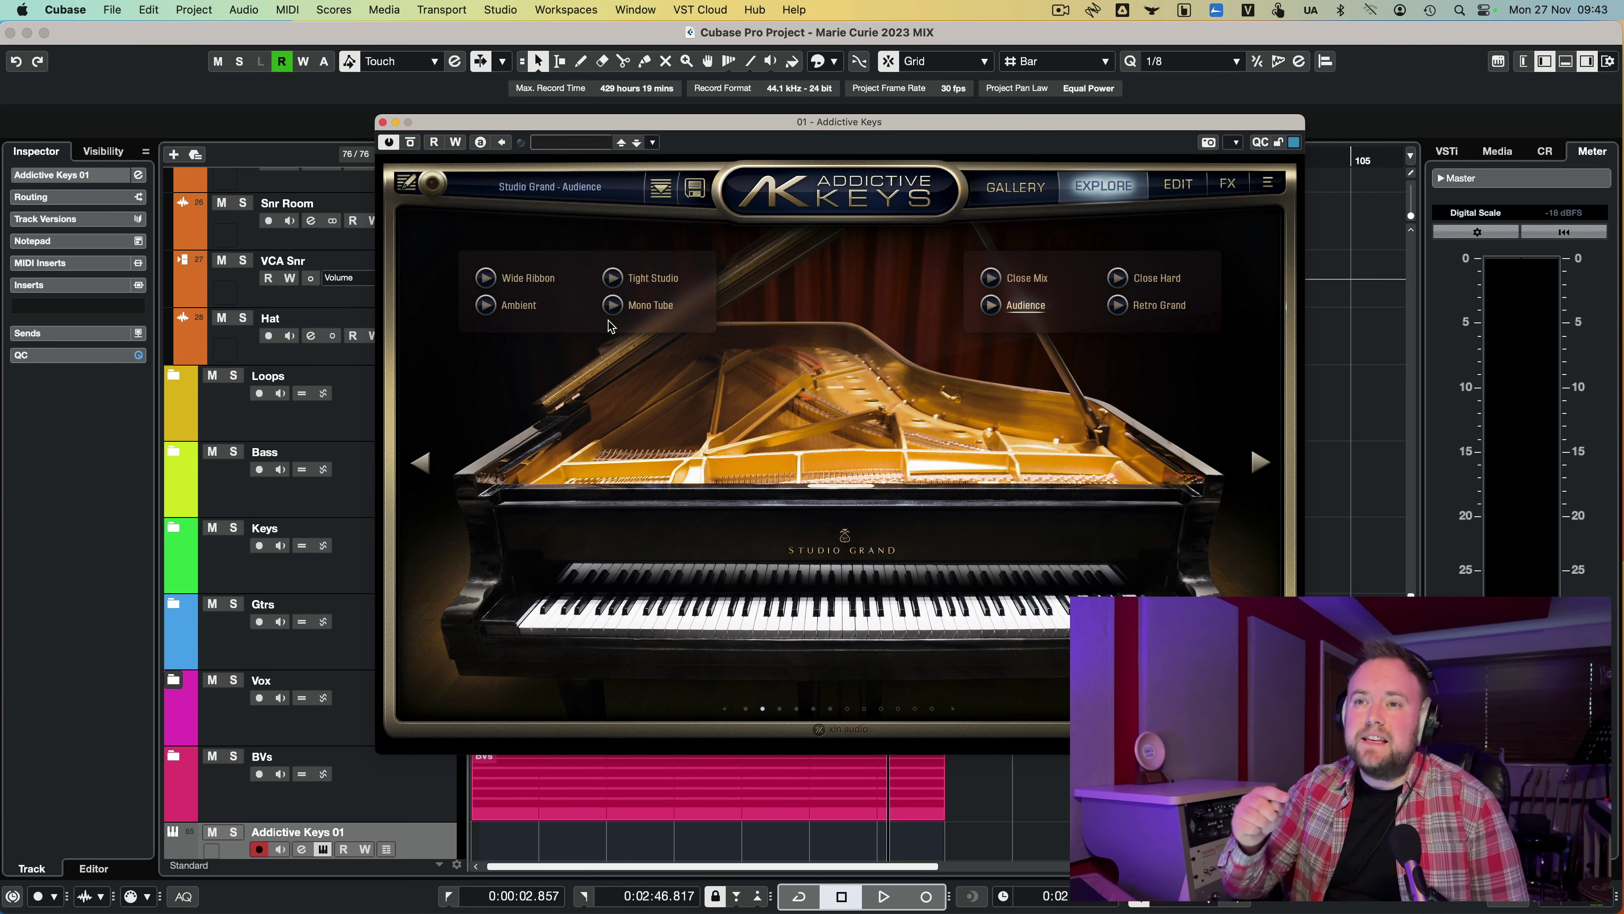
left_click(486, 307)
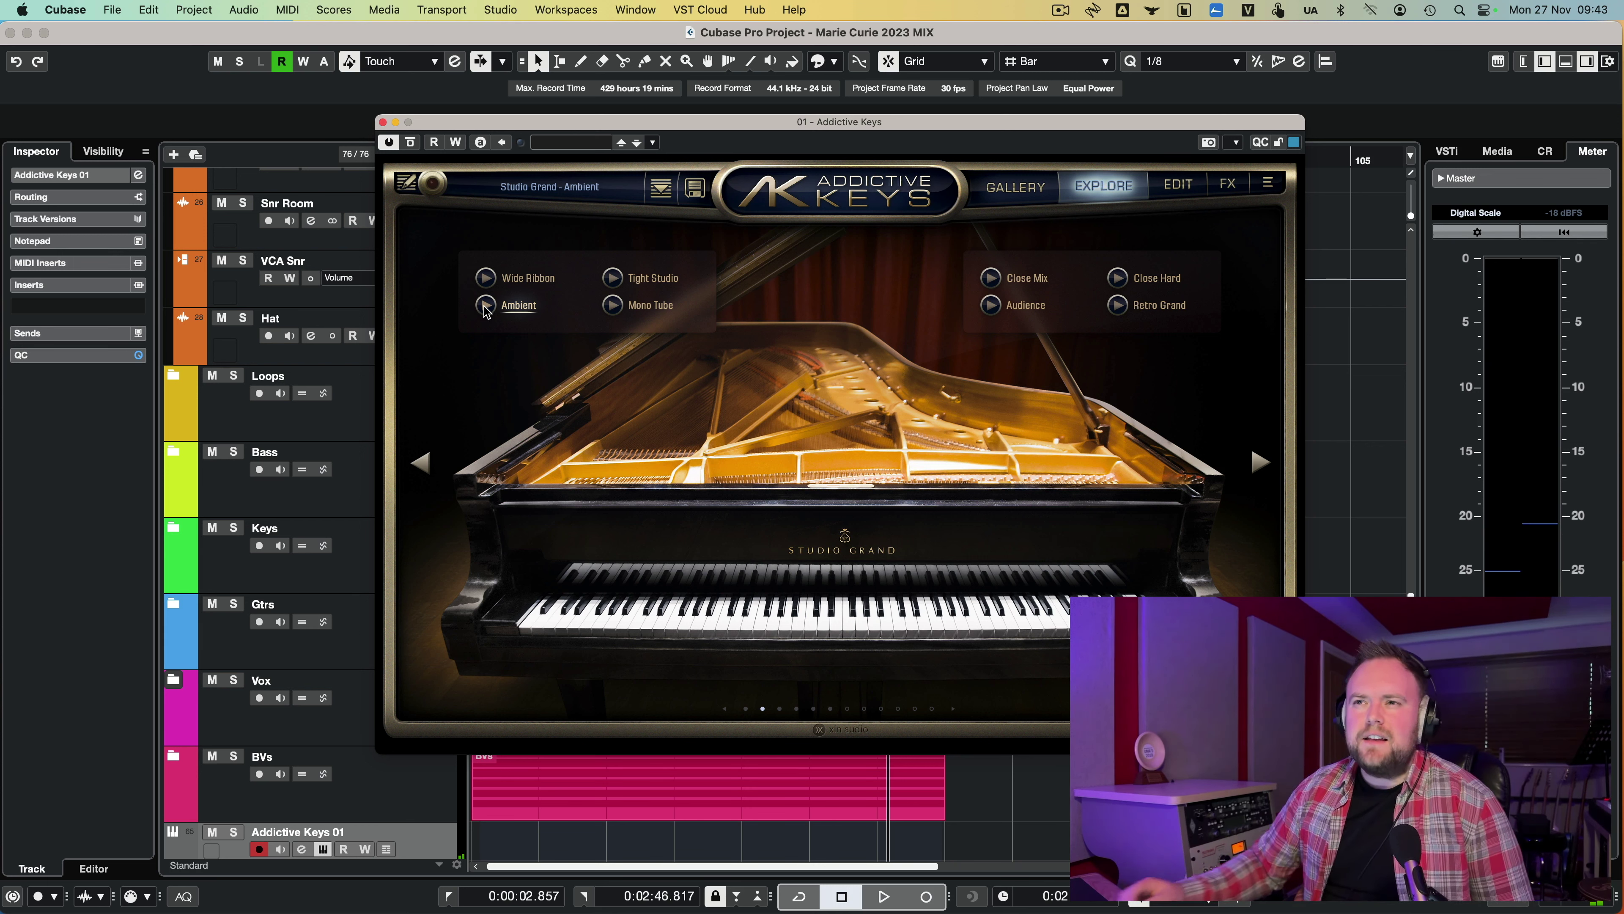
left_click(615, 283)
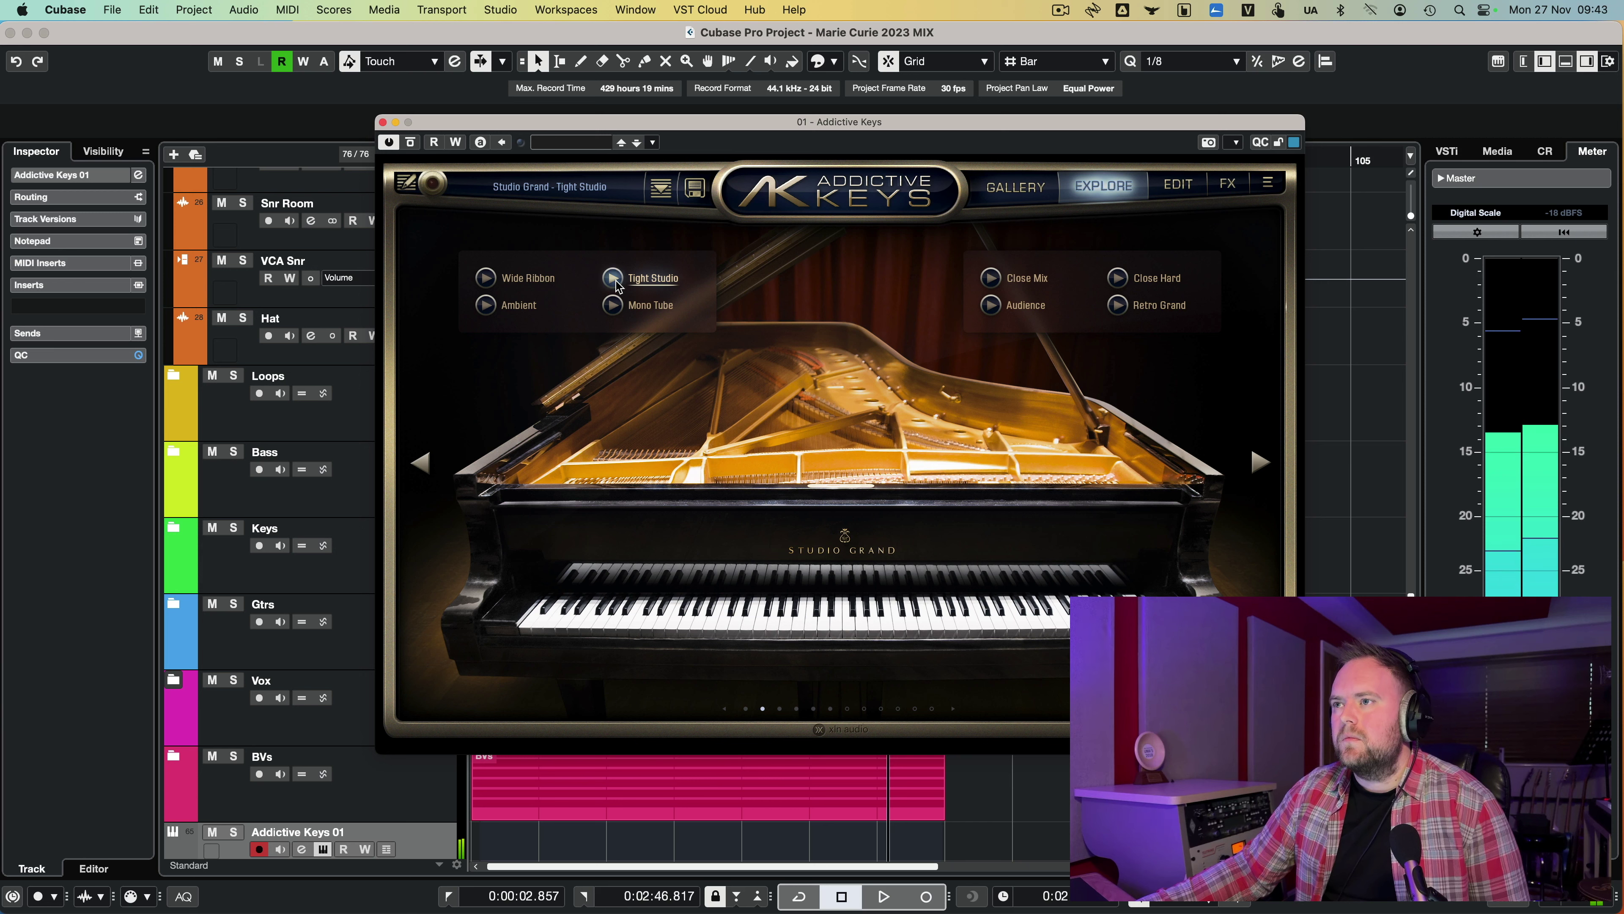
left_click(615, 282)
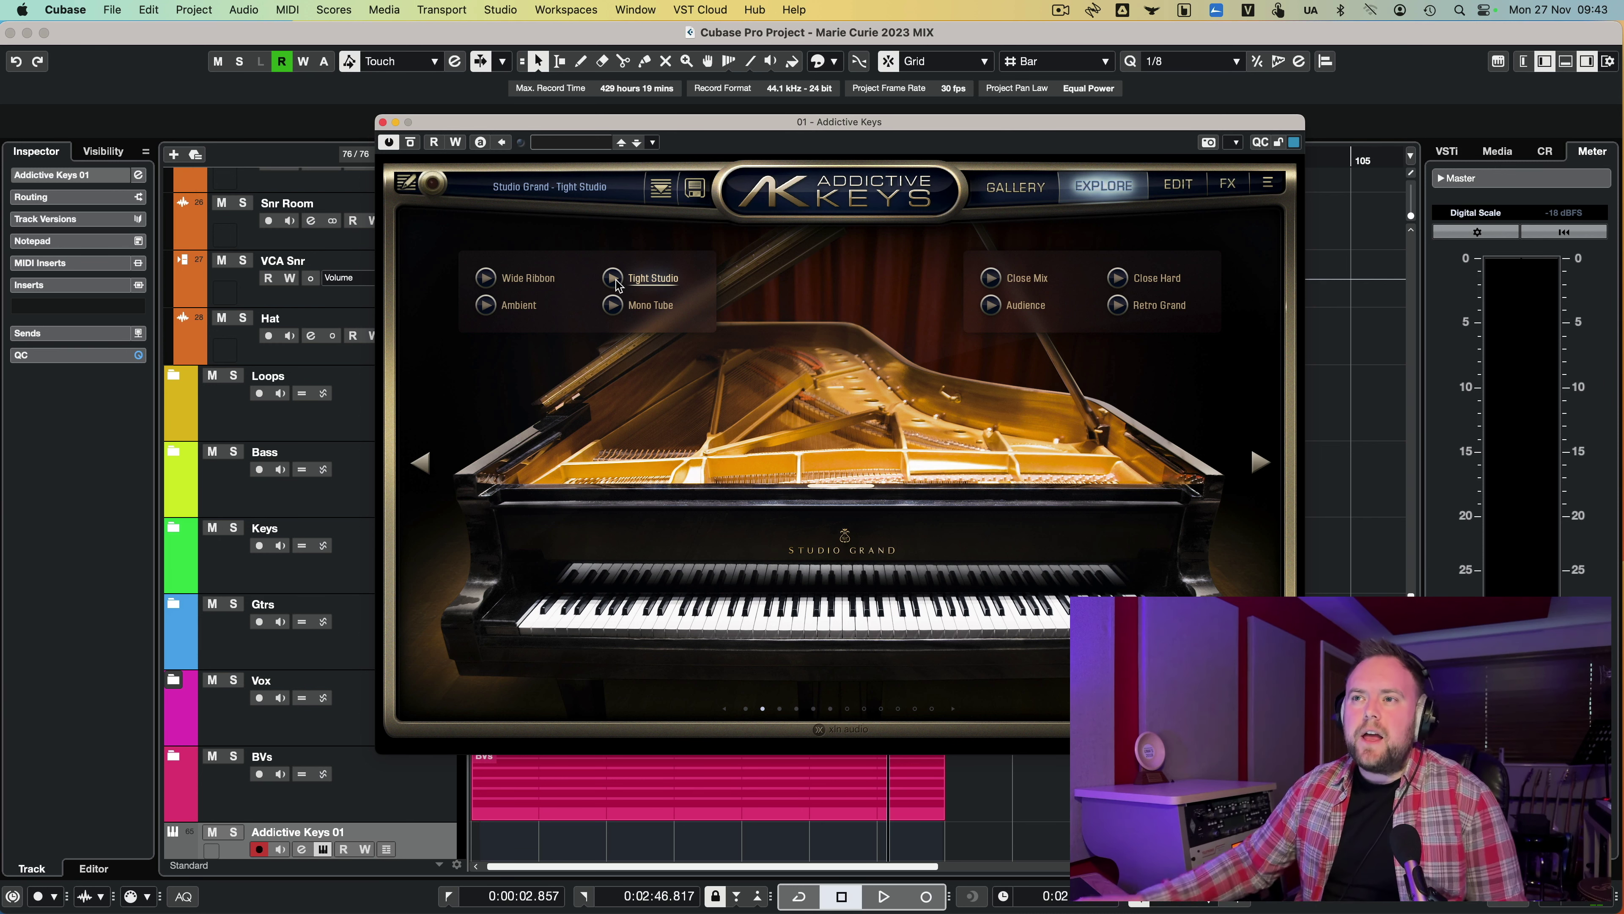
left_click(420, 463)
left_click(512, 657)
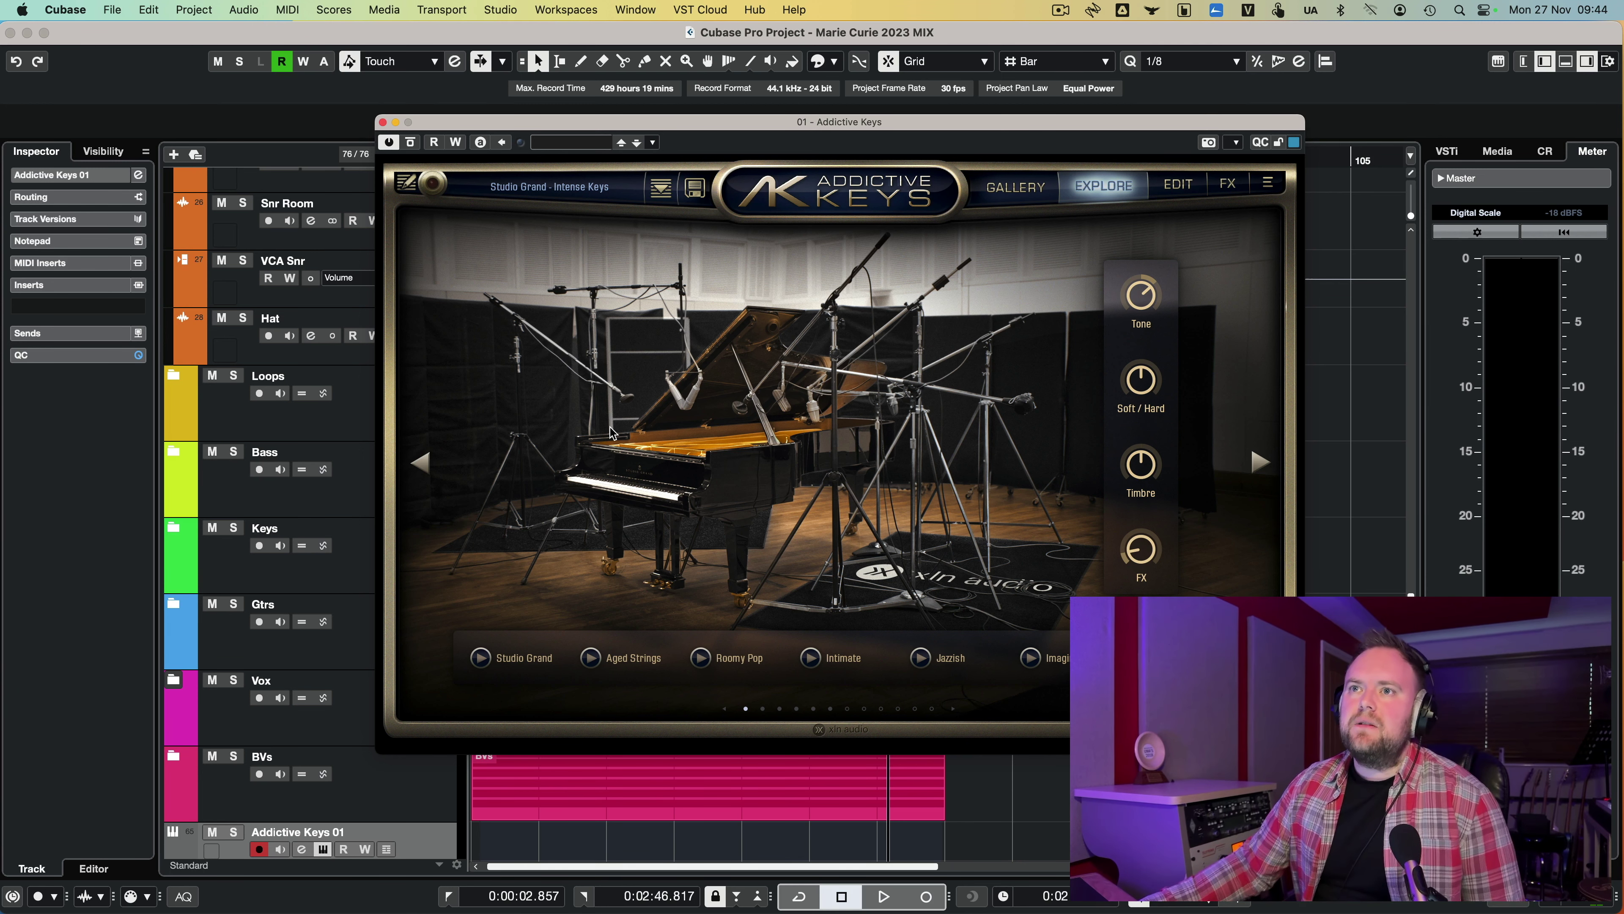
left_click(382, 122)
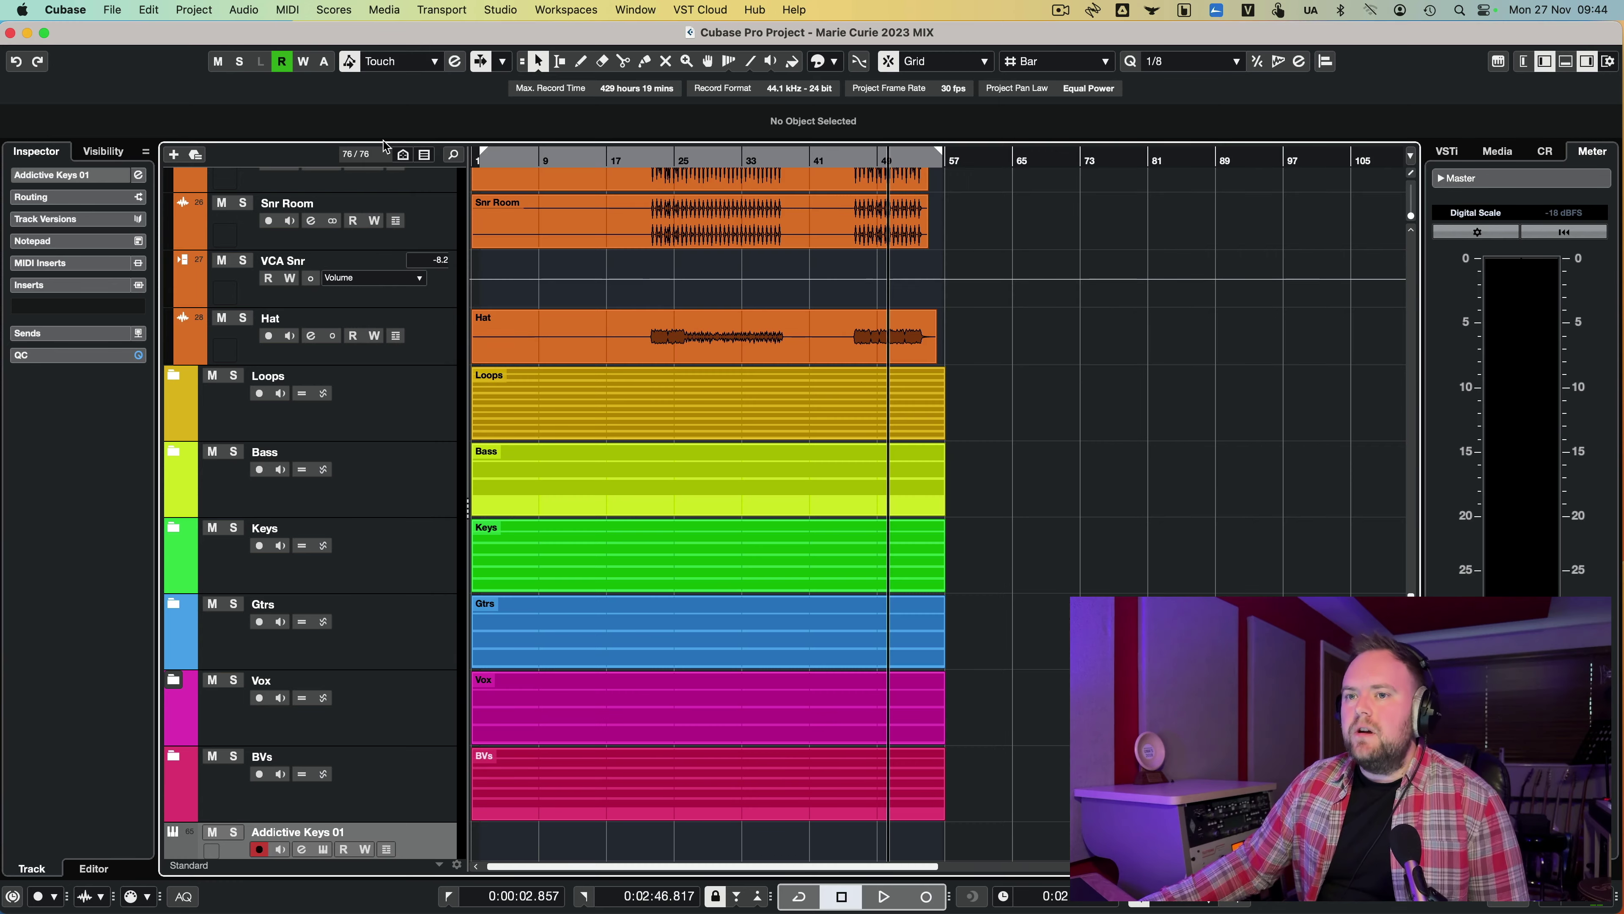
Step: Expand the Keys folder track to show its pad, piano and synth tracks
left_click(174, 526)
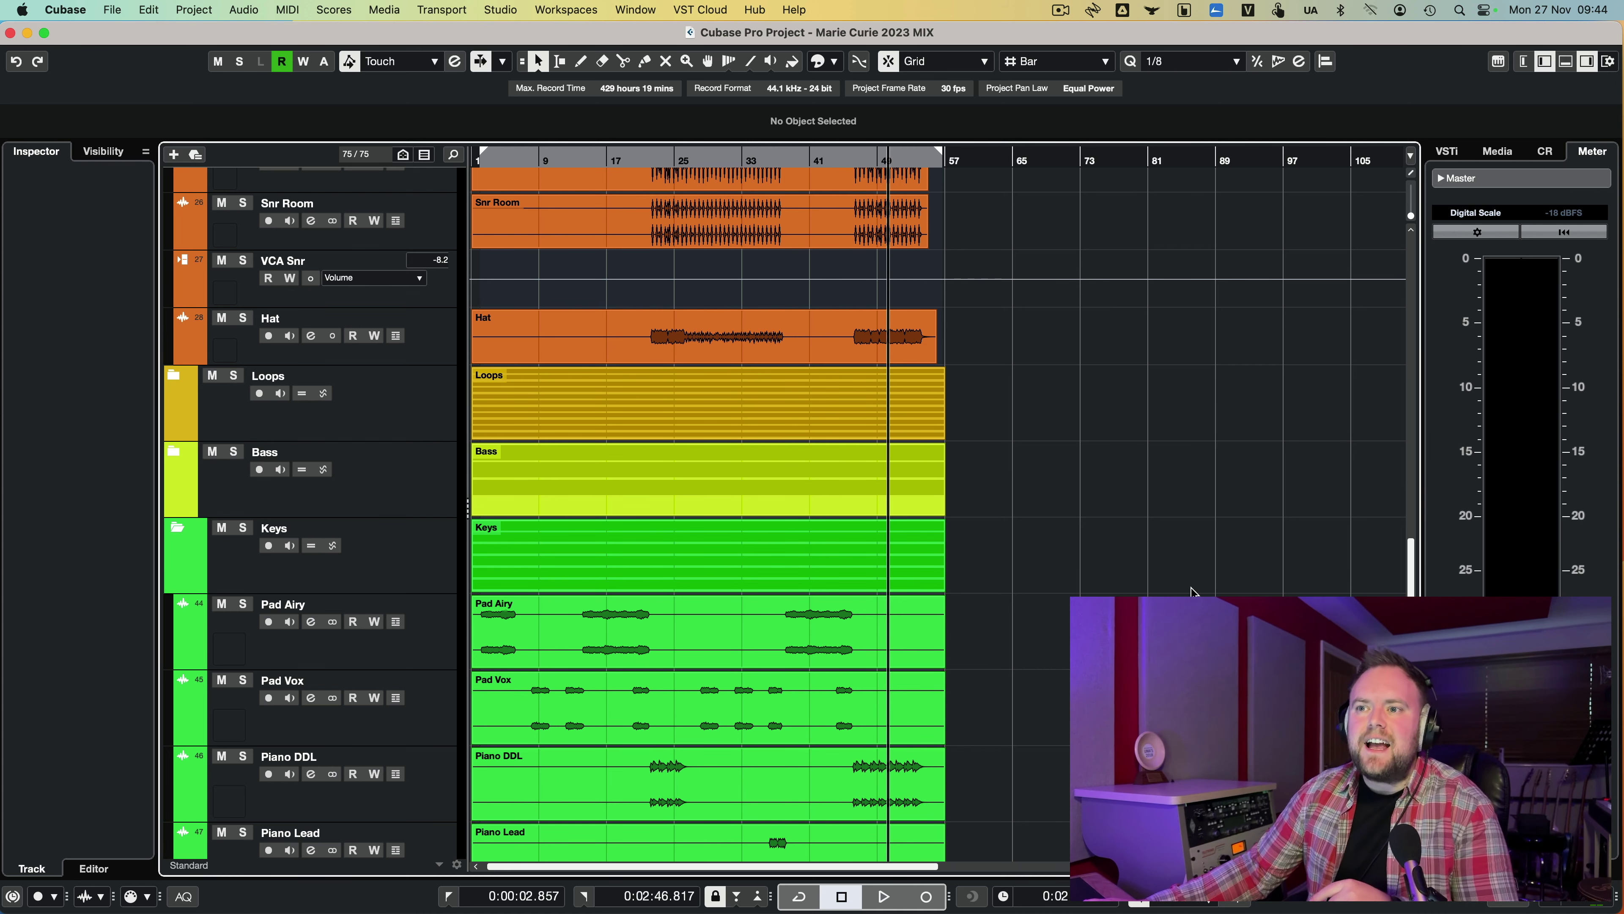
scroll(1192, 590, "down", 3)
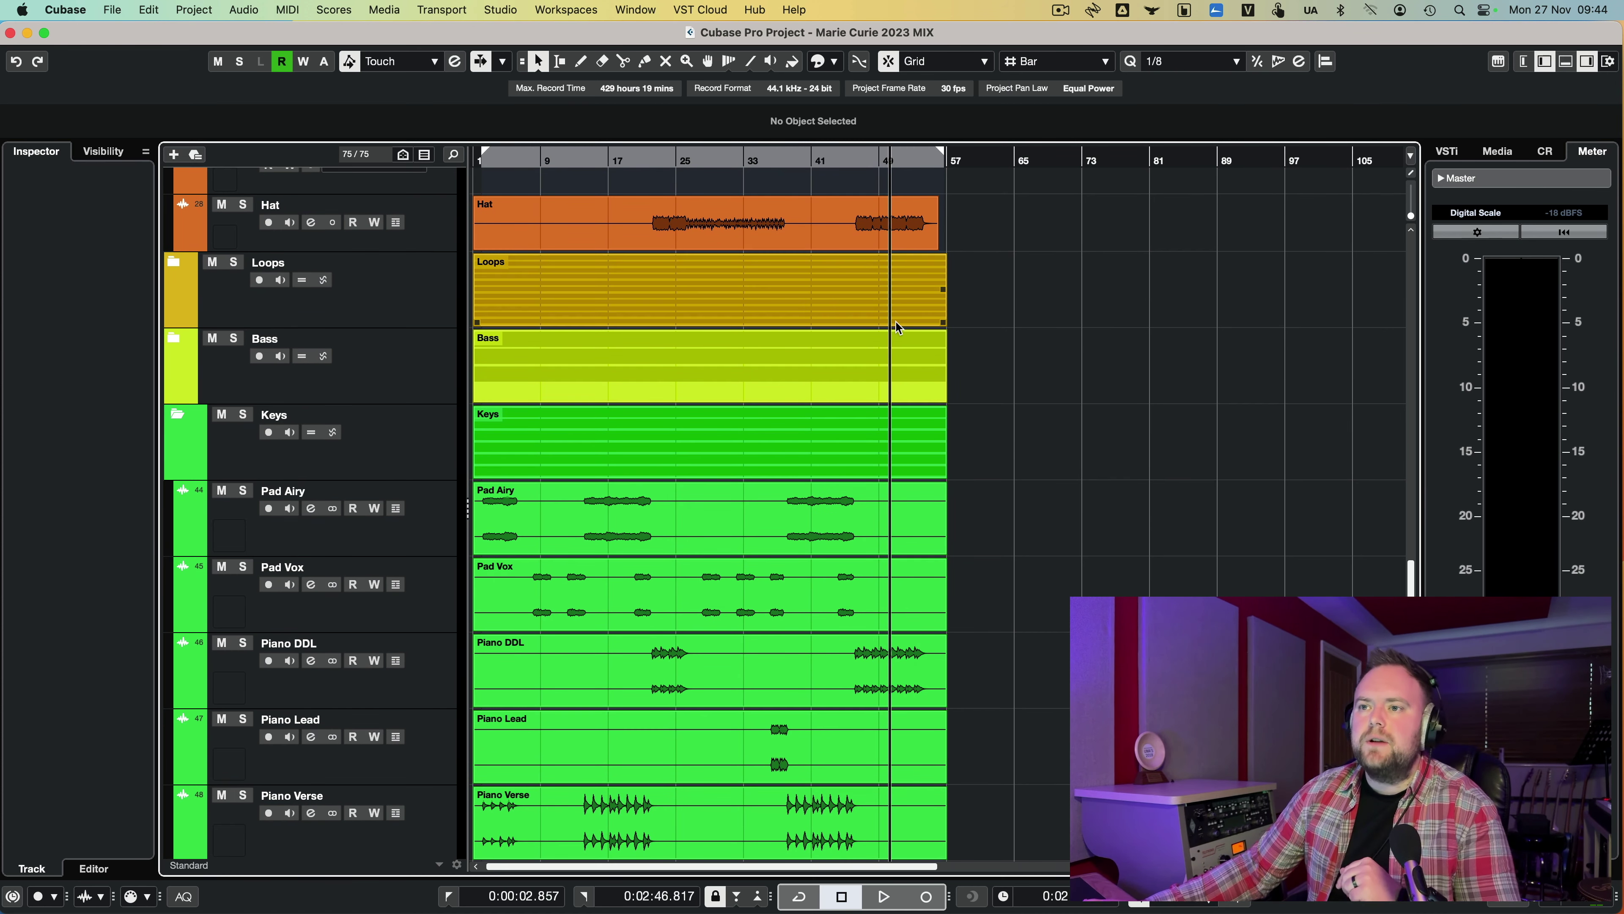
scroll(971, 715, "down", 3)
Step: Play the mix from the second Piano Verse section into the Piano DDL part and stop playback
key("space")
left_click(806, 643)
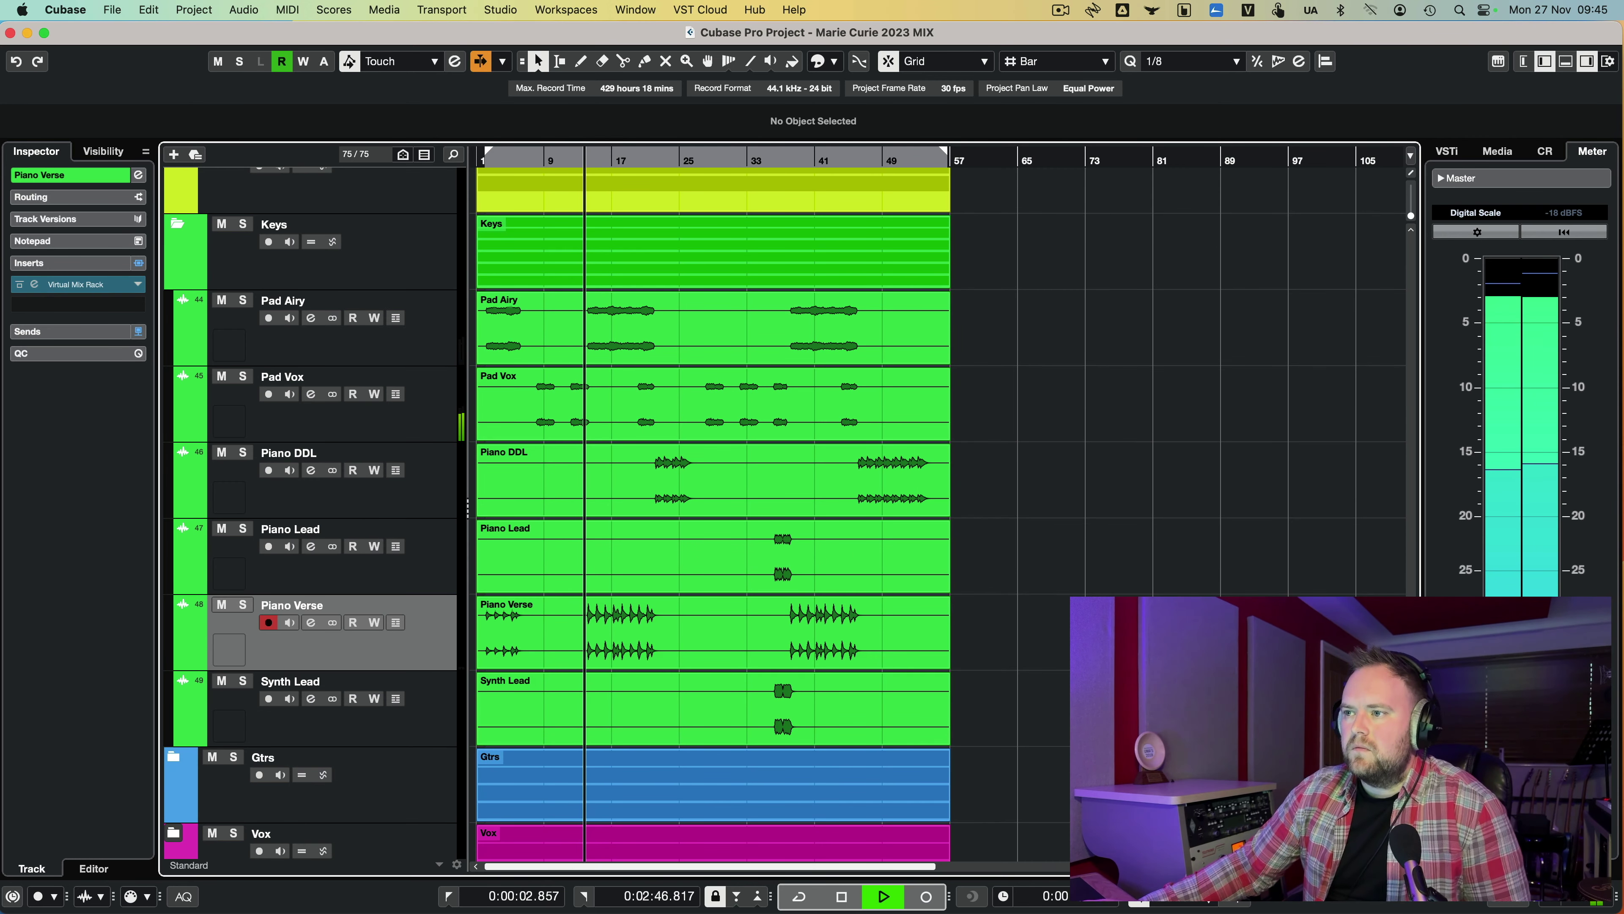
key("h")
key("h")
key("h")
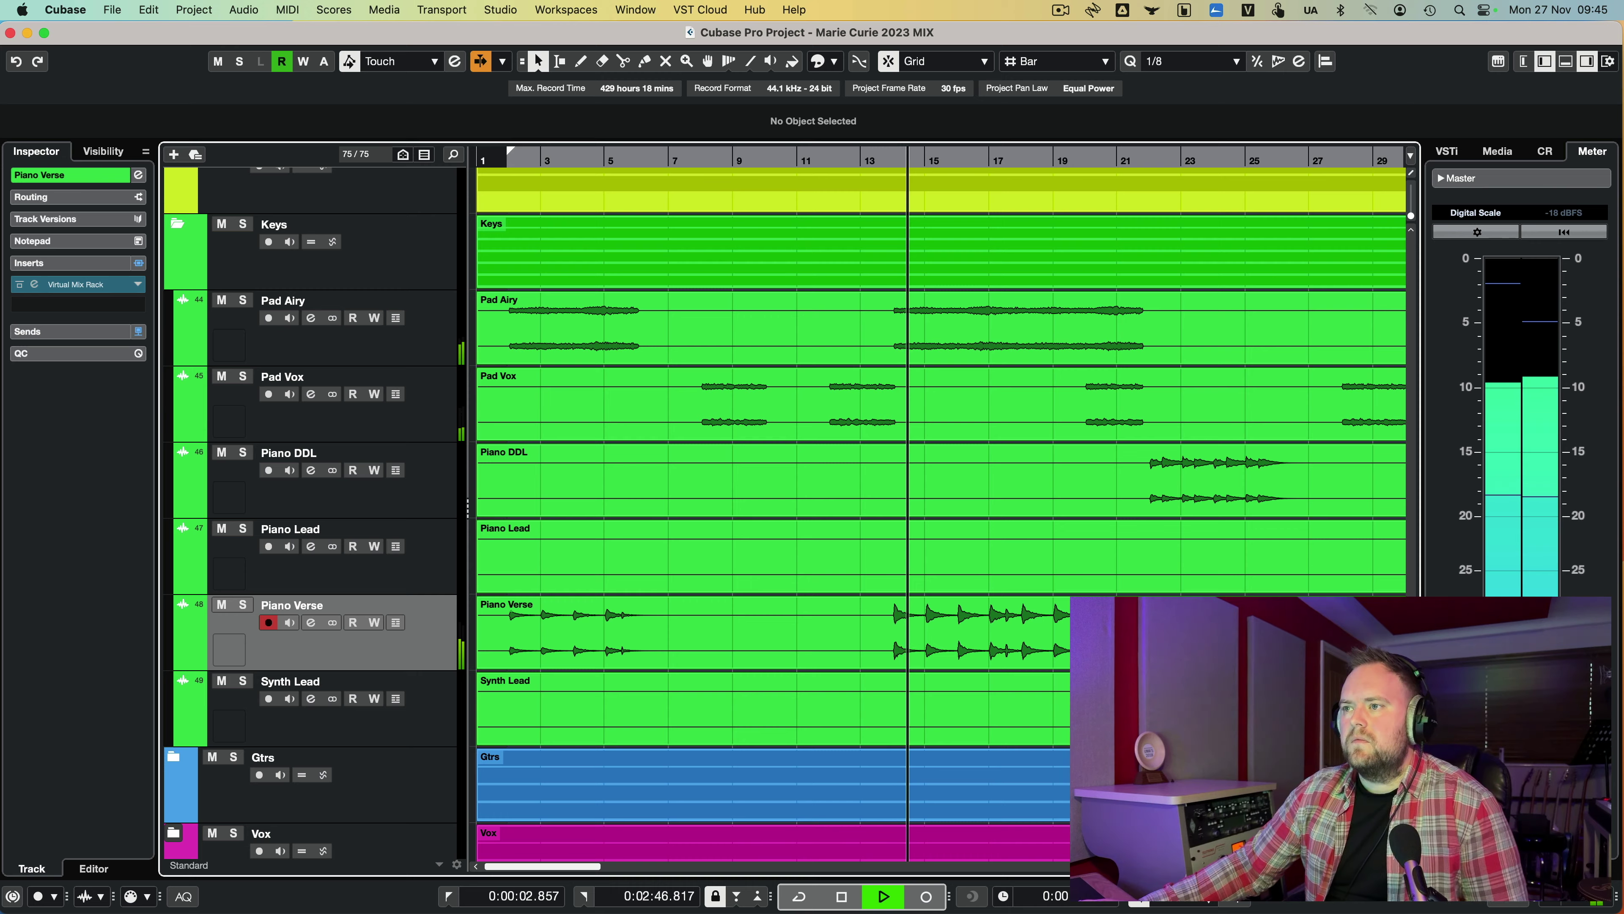
scroll(1052, 756, "right", 10)
scroll(940, 743, "down", 2)
scroll(940, 743, "left", 1)
scroll(940, 742, "down", 1)
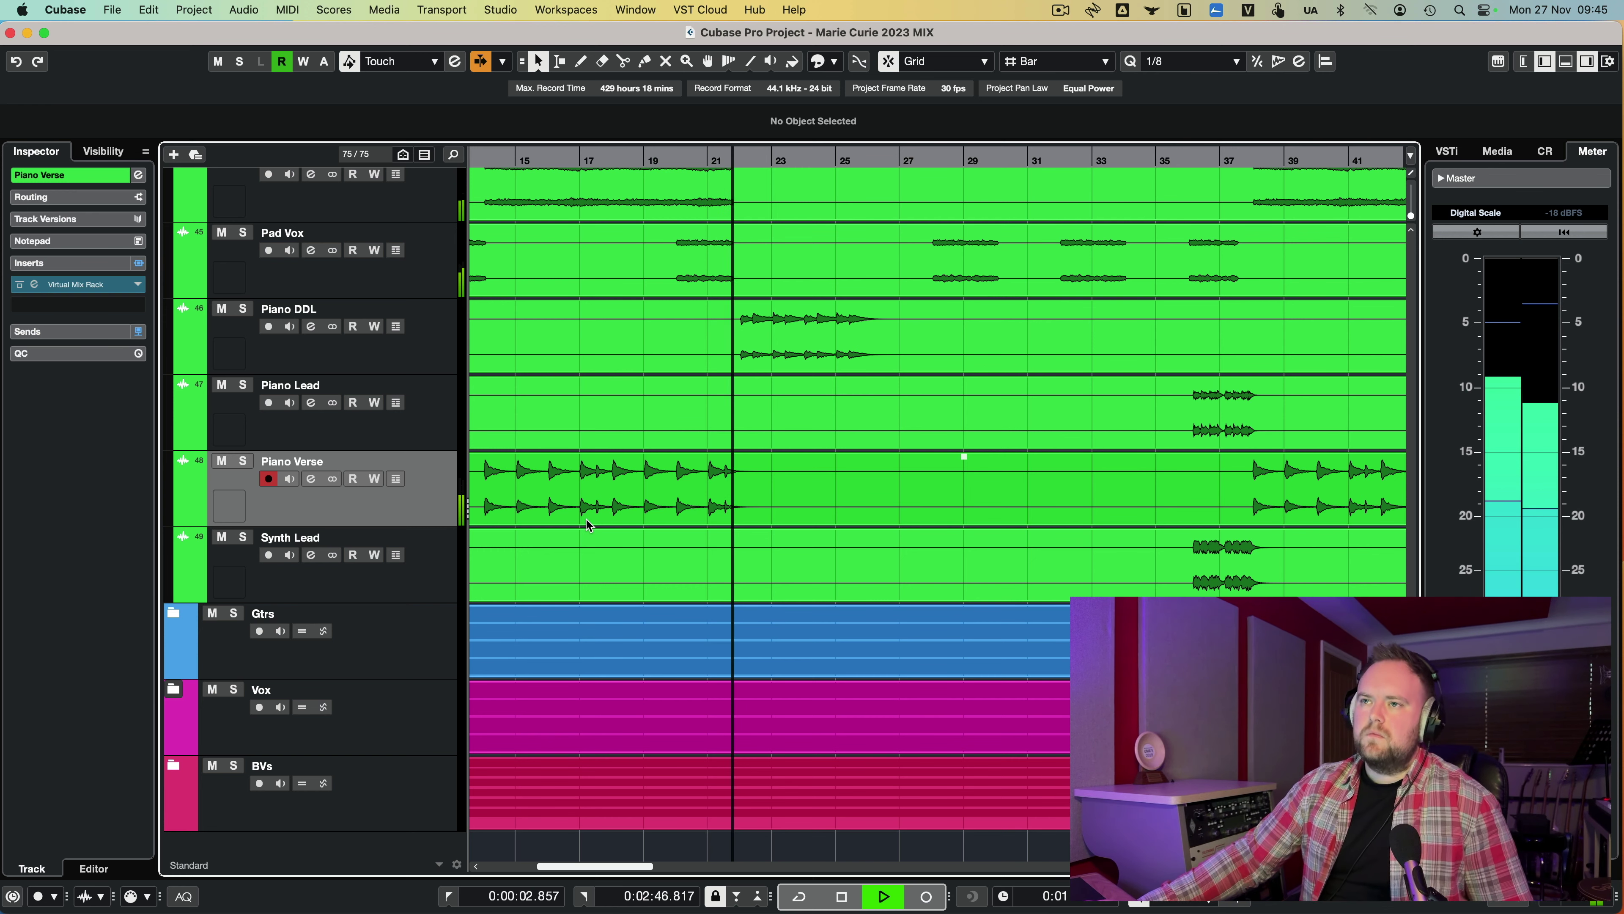
key("space")
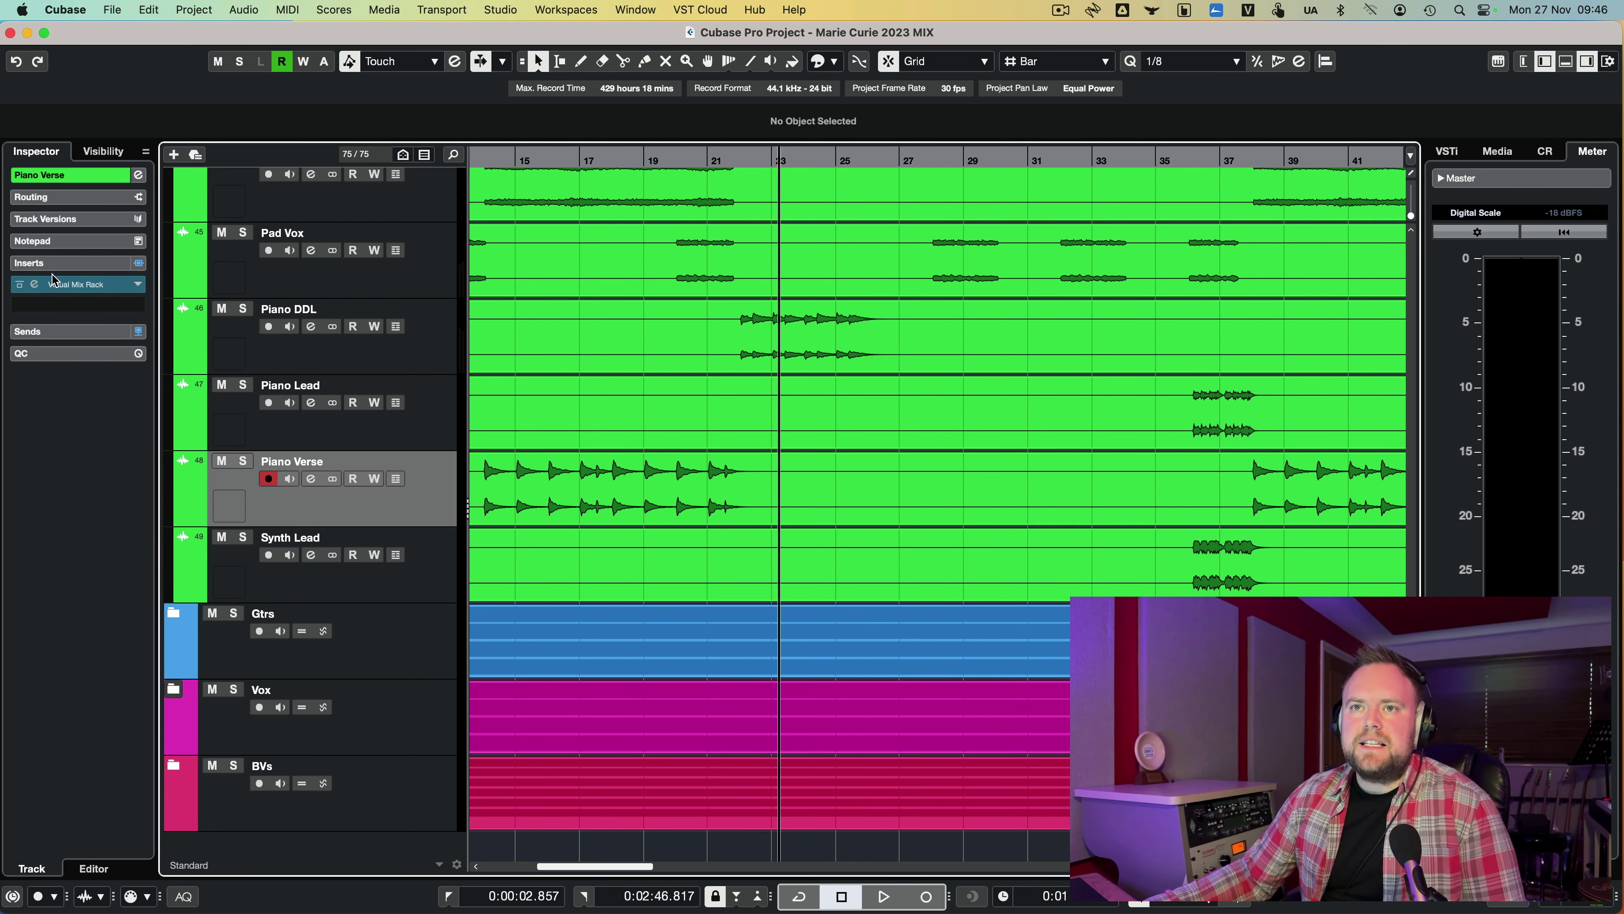
Step: Open the Virtual Mix Rack insert on the Piano Verse track and raise the FG-A module's MF2 frequency to about 5 kHz
left_click(69, 288)
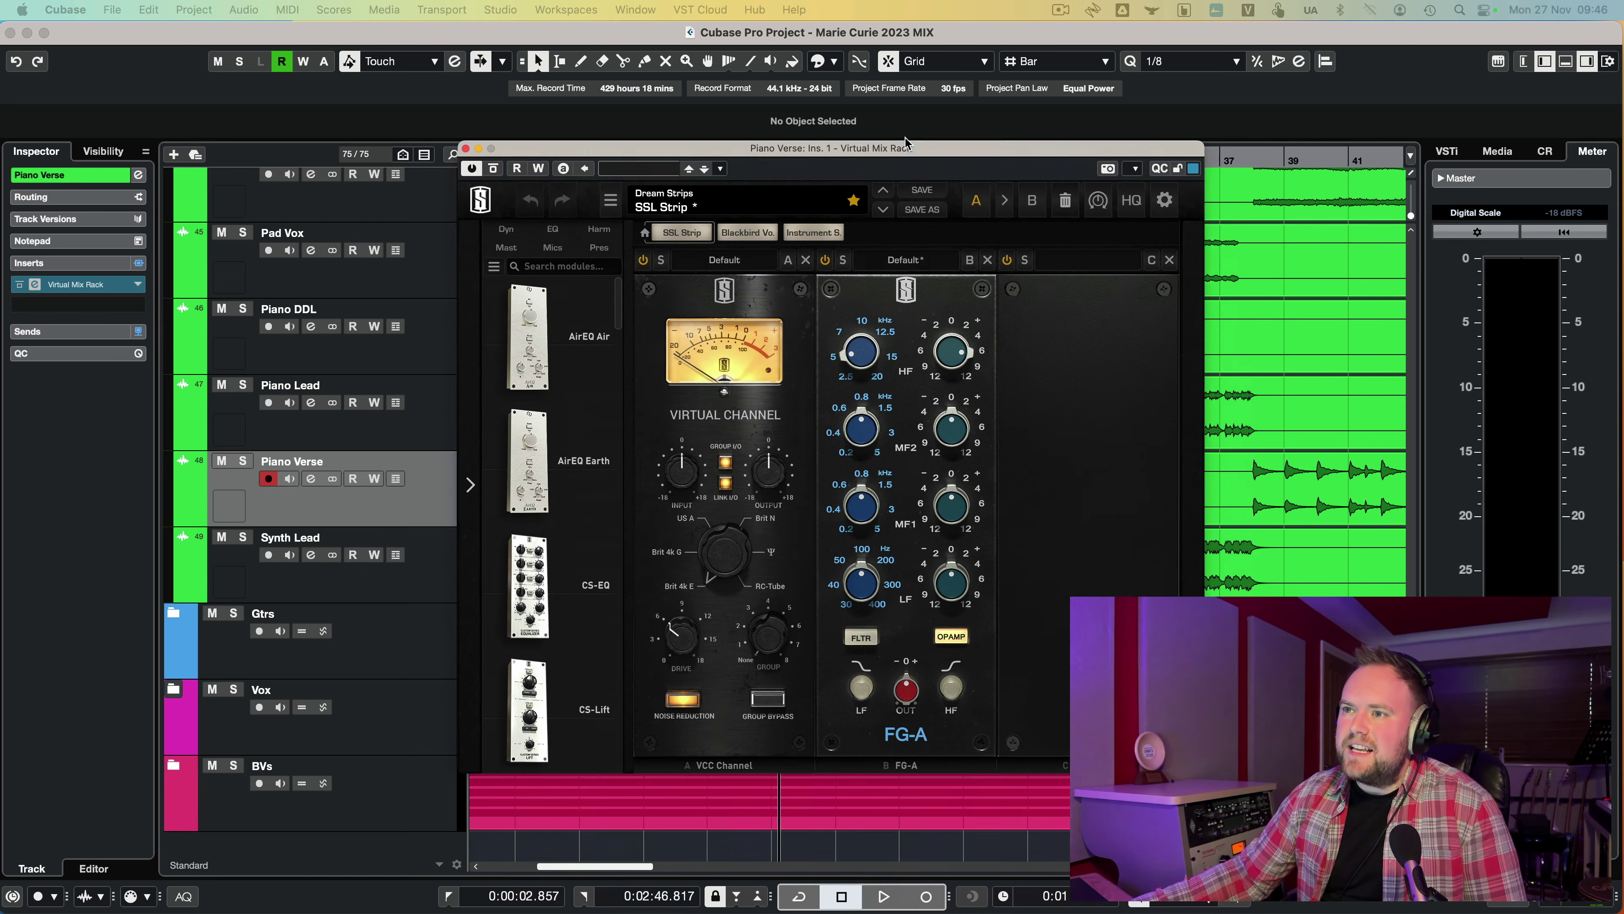
left_click_drag(916, 174, 893, 120)
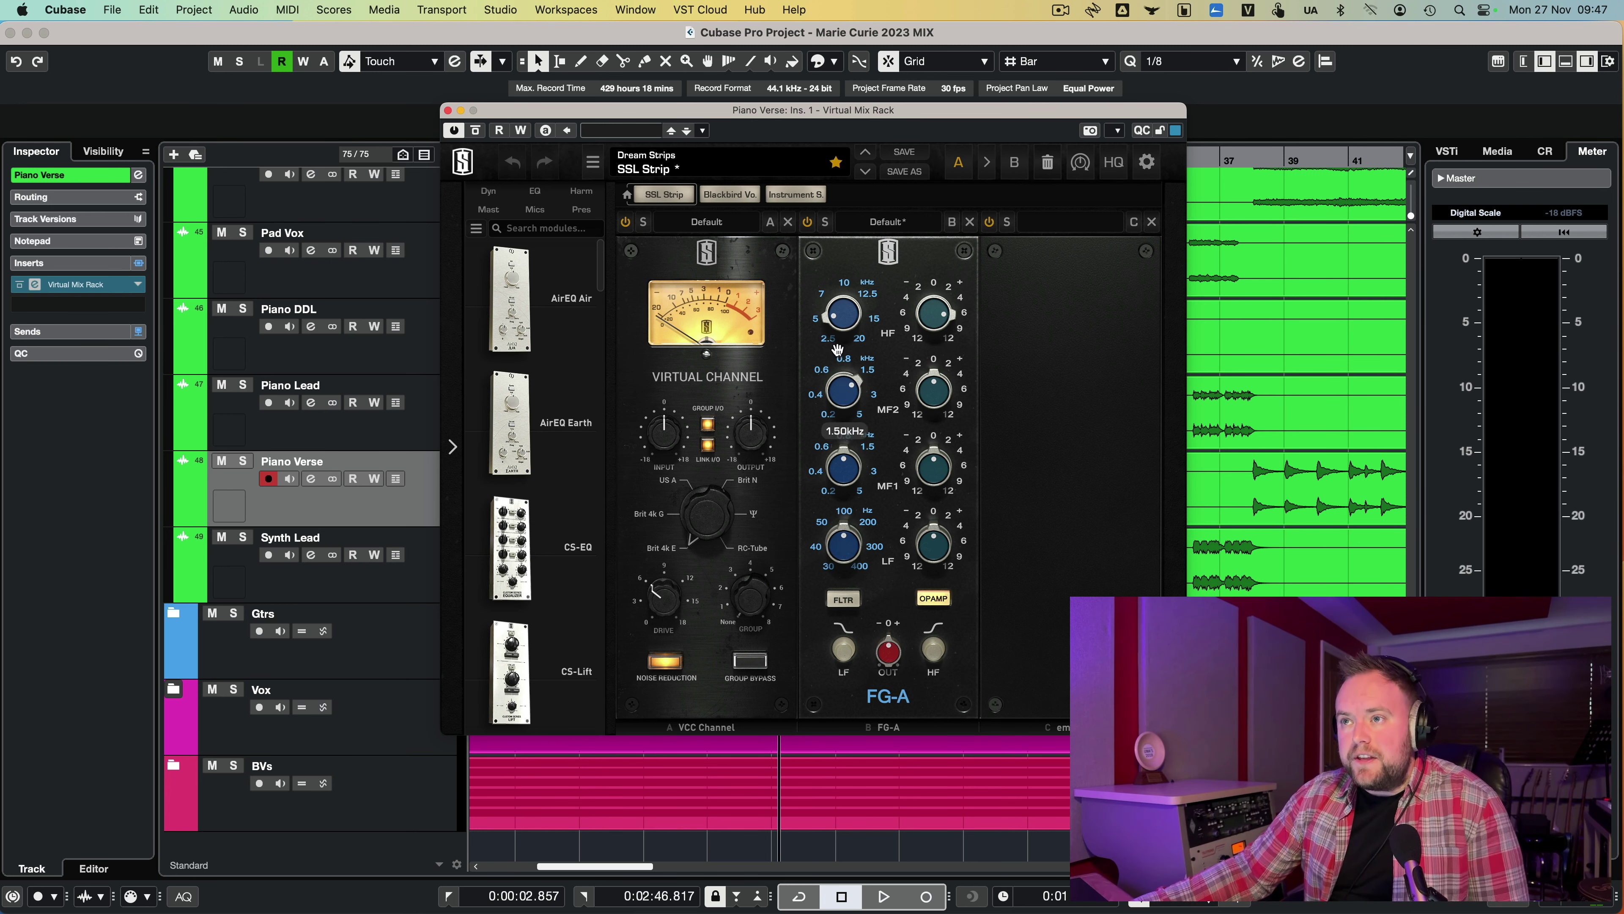
left_click_drag(840, 313, 841, 299)
left_click_drag(937, 394, 935, 294)
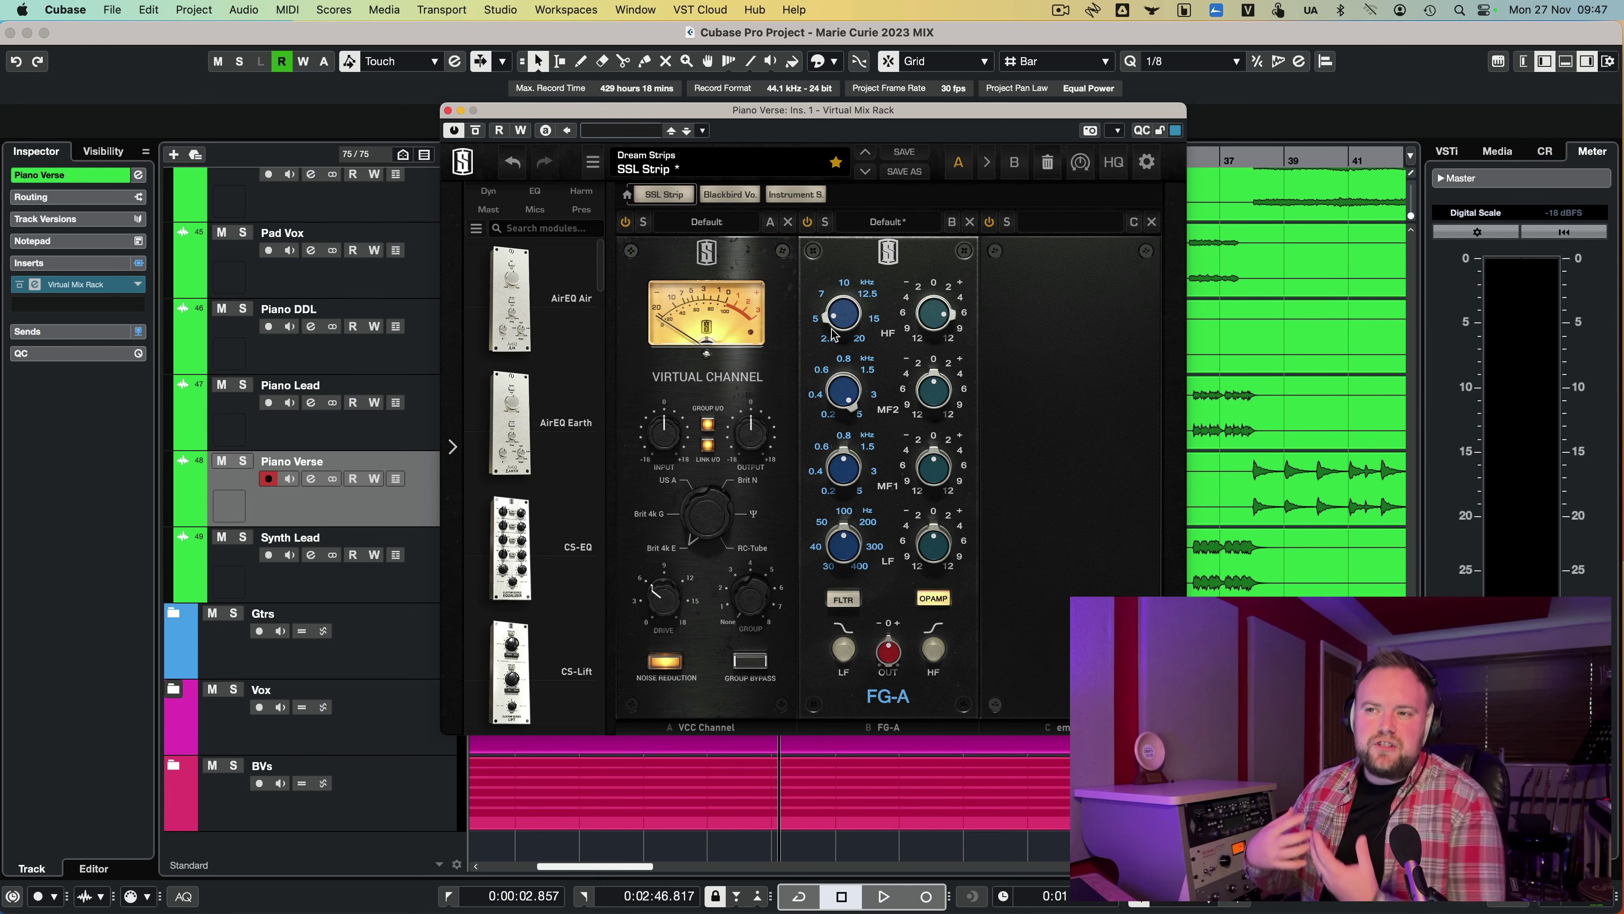
Step: Solo the Piano Verse track and bypass its inserts, keeping the plug-in window clear of the track list
left_click_drag(639, 110, 1011, 110)
left_click(242, 461)
left_click(138, 262)
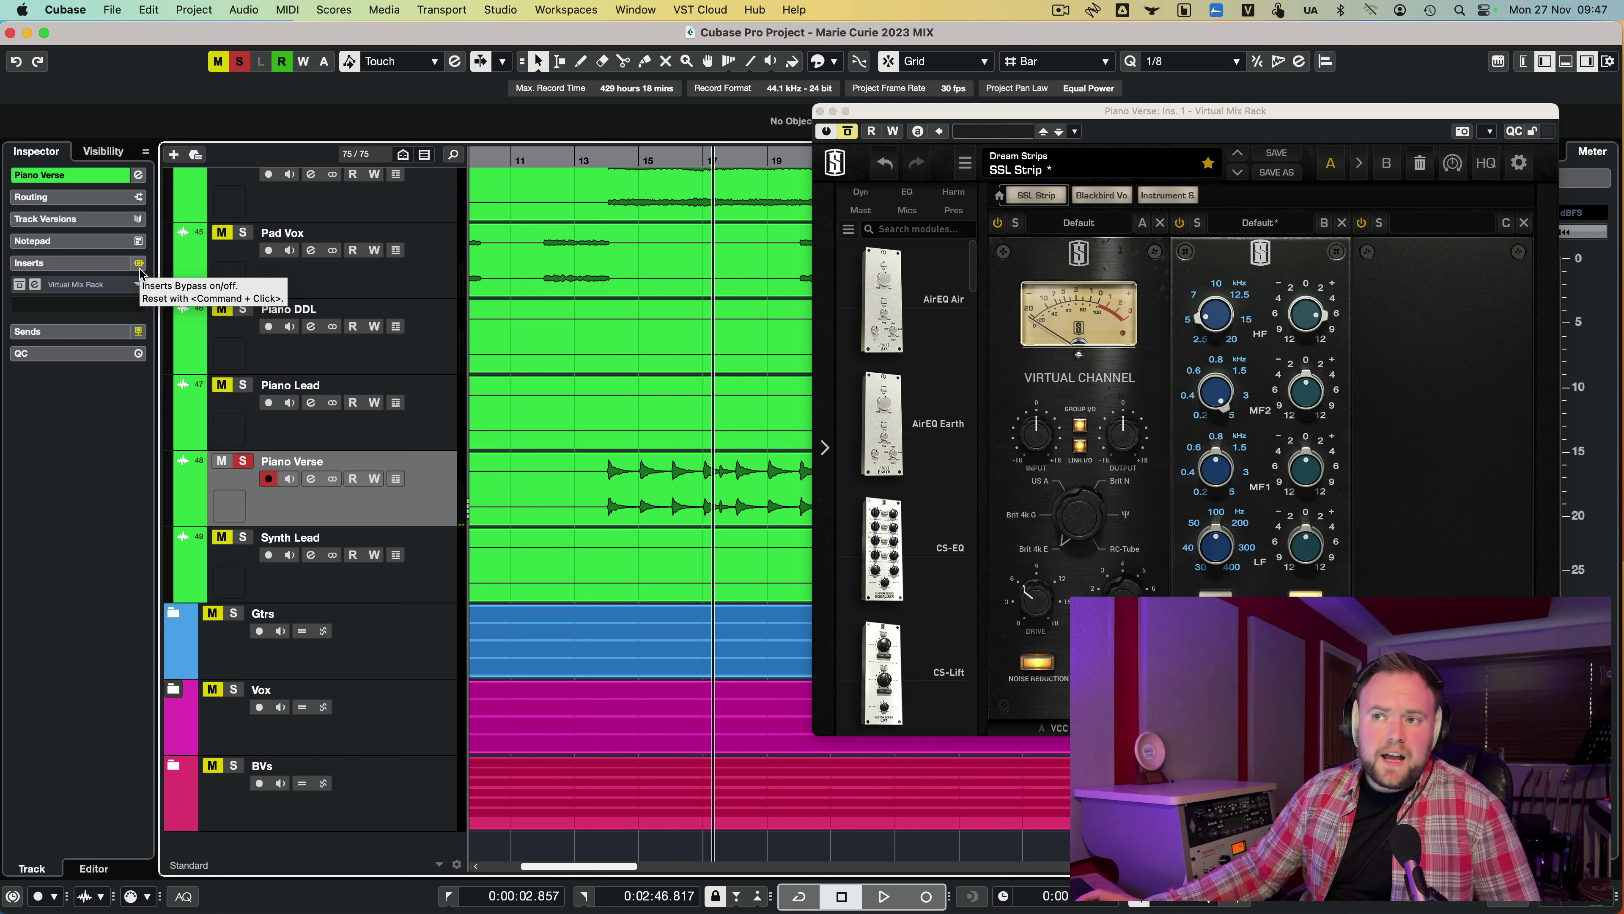
Step: Re-enable the Piano Verse inserts and play the soloed part from about bar 14 to hear the processing
left_click(138, 263)
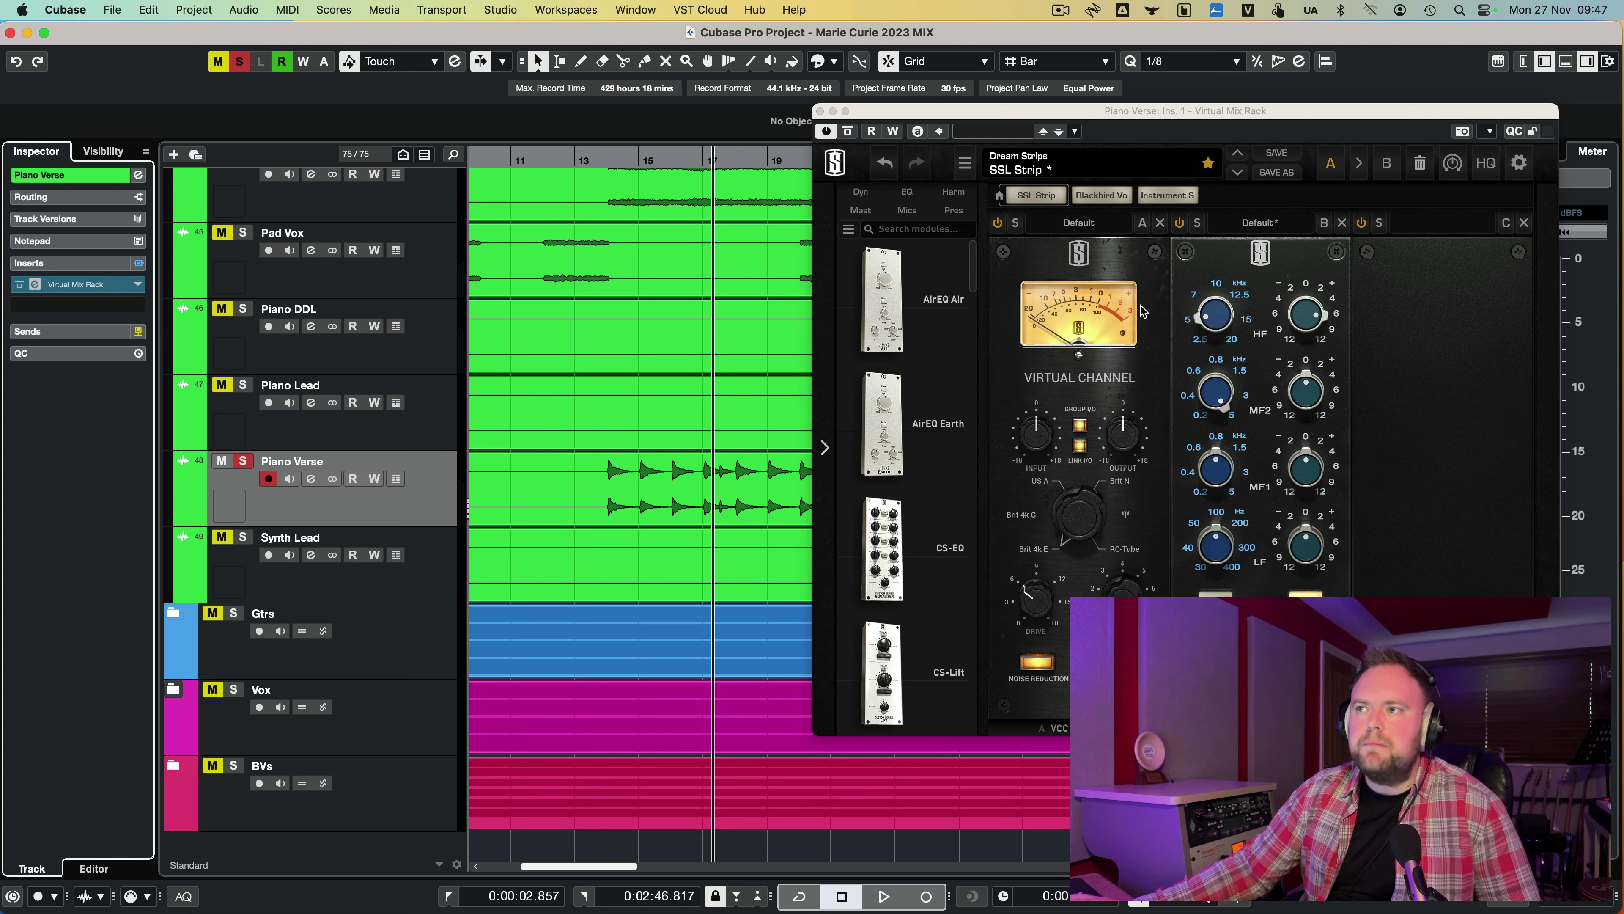
left_click(595, 163)
key("space")
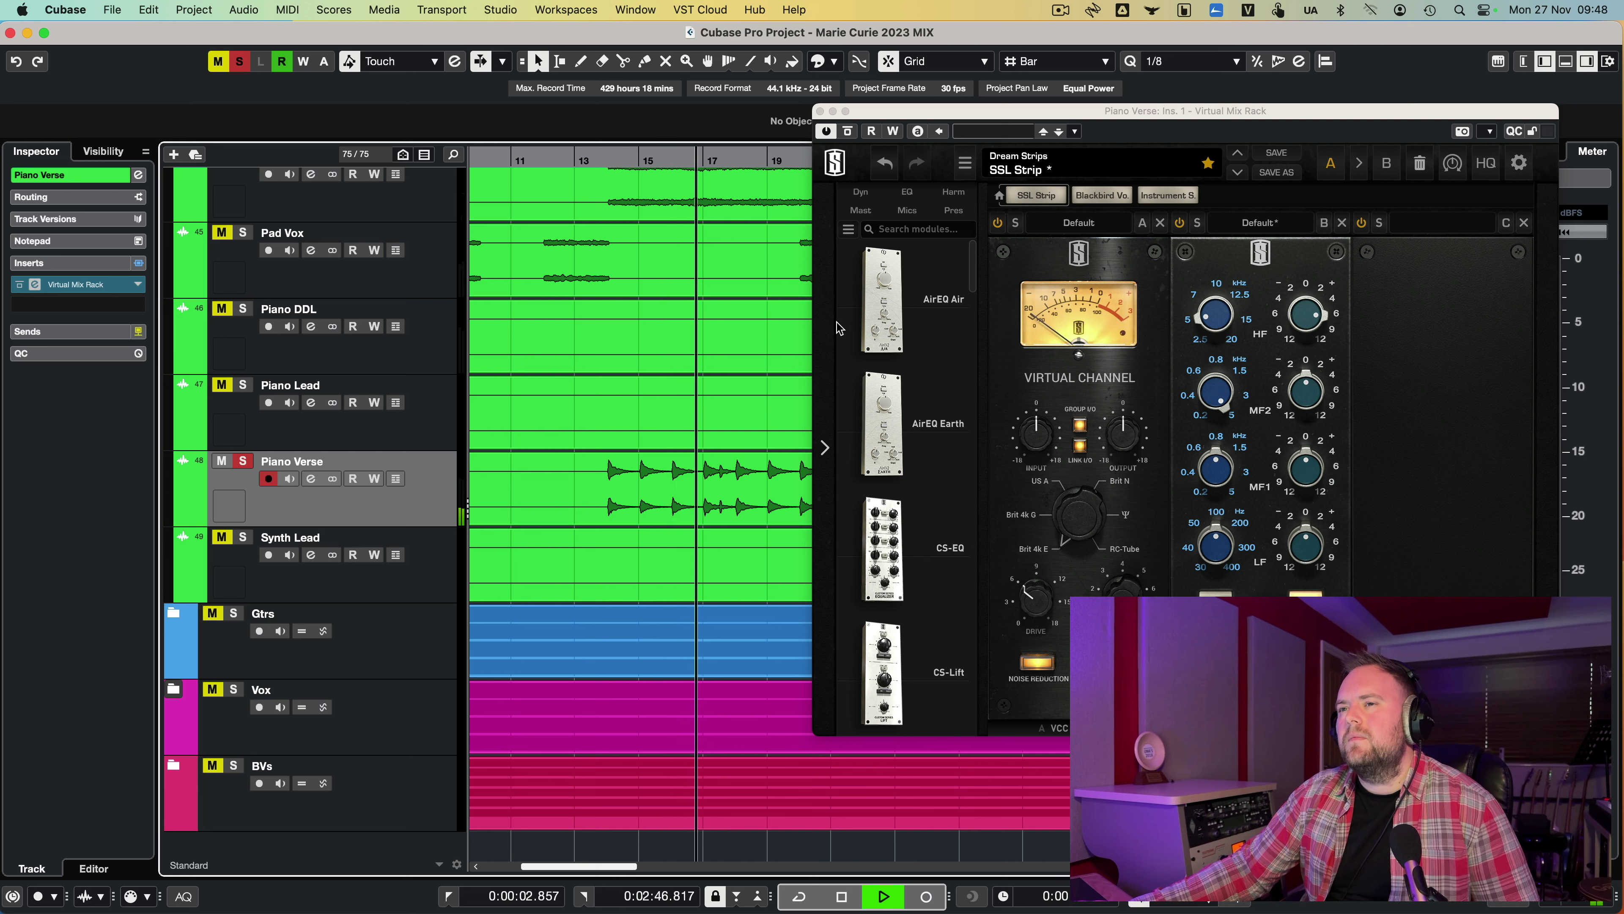
key("space")
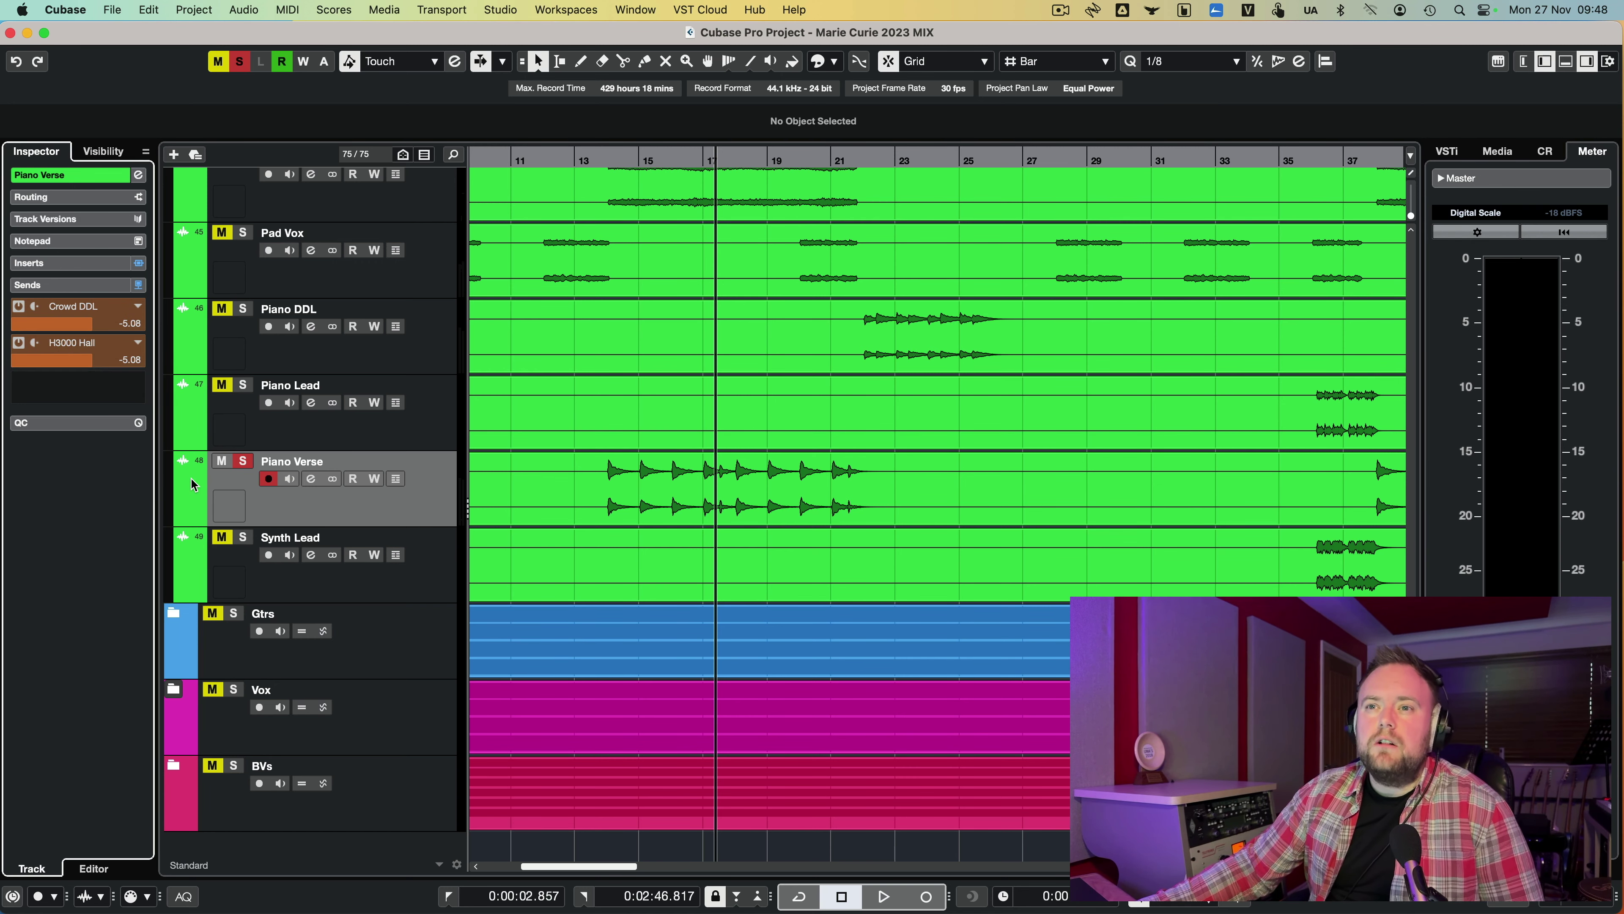
Step: Inspect the Space Station UM282 insert on the Crowd DDL FX channel, and close its window
scroll(384, 535, "up", 20)
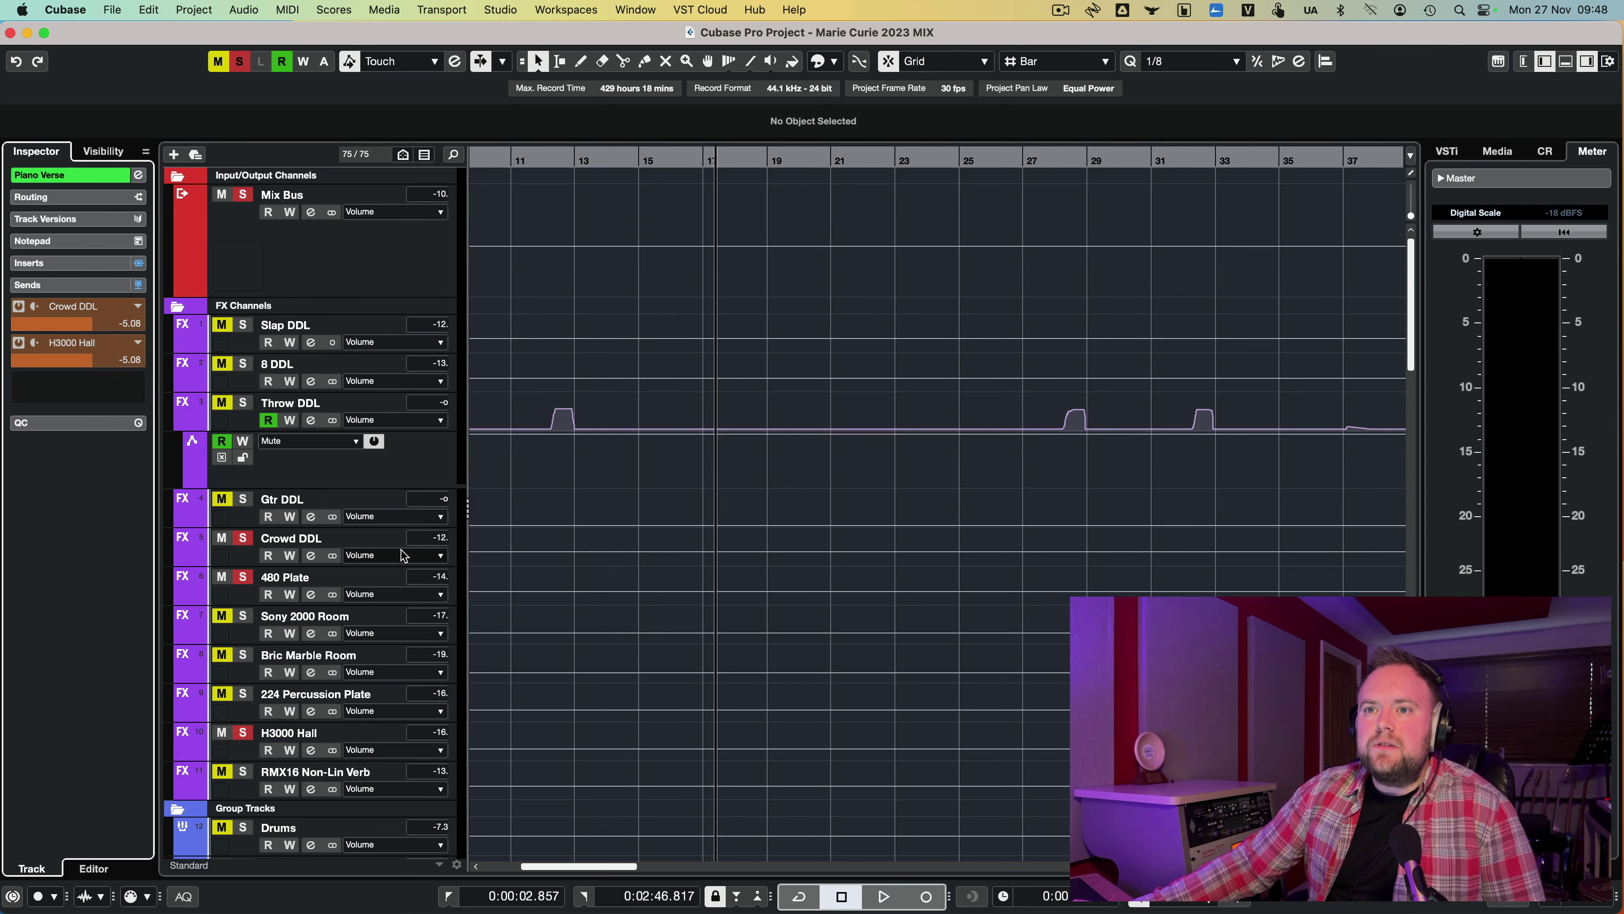
scroll(402, 555, "down", 4)
left_click(234, 410)
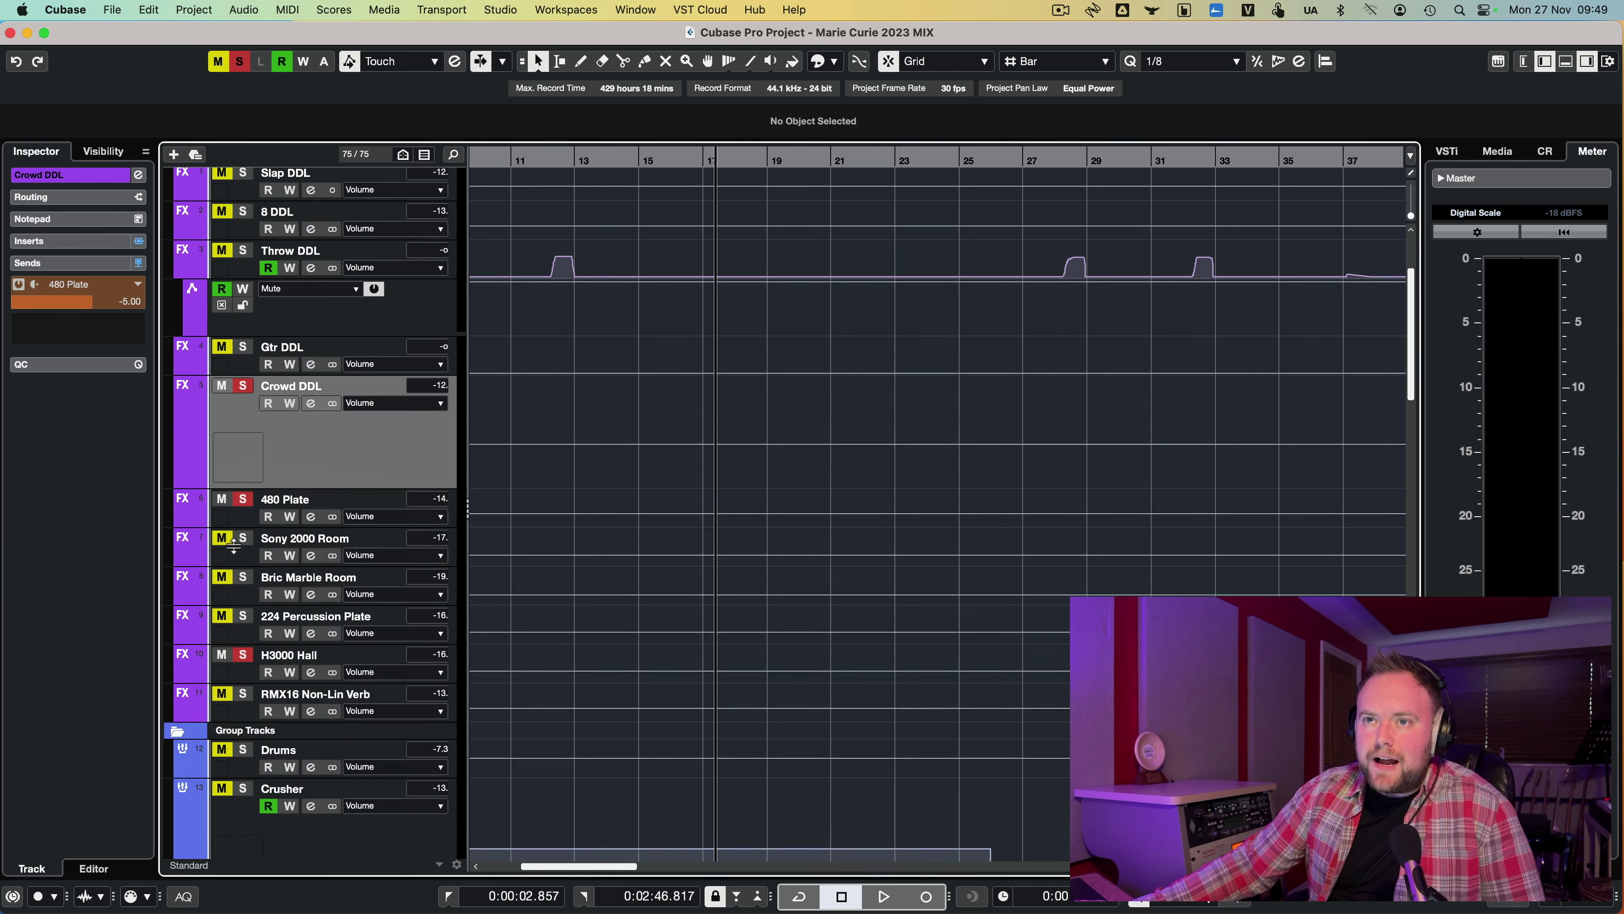
left_click(78, 241)
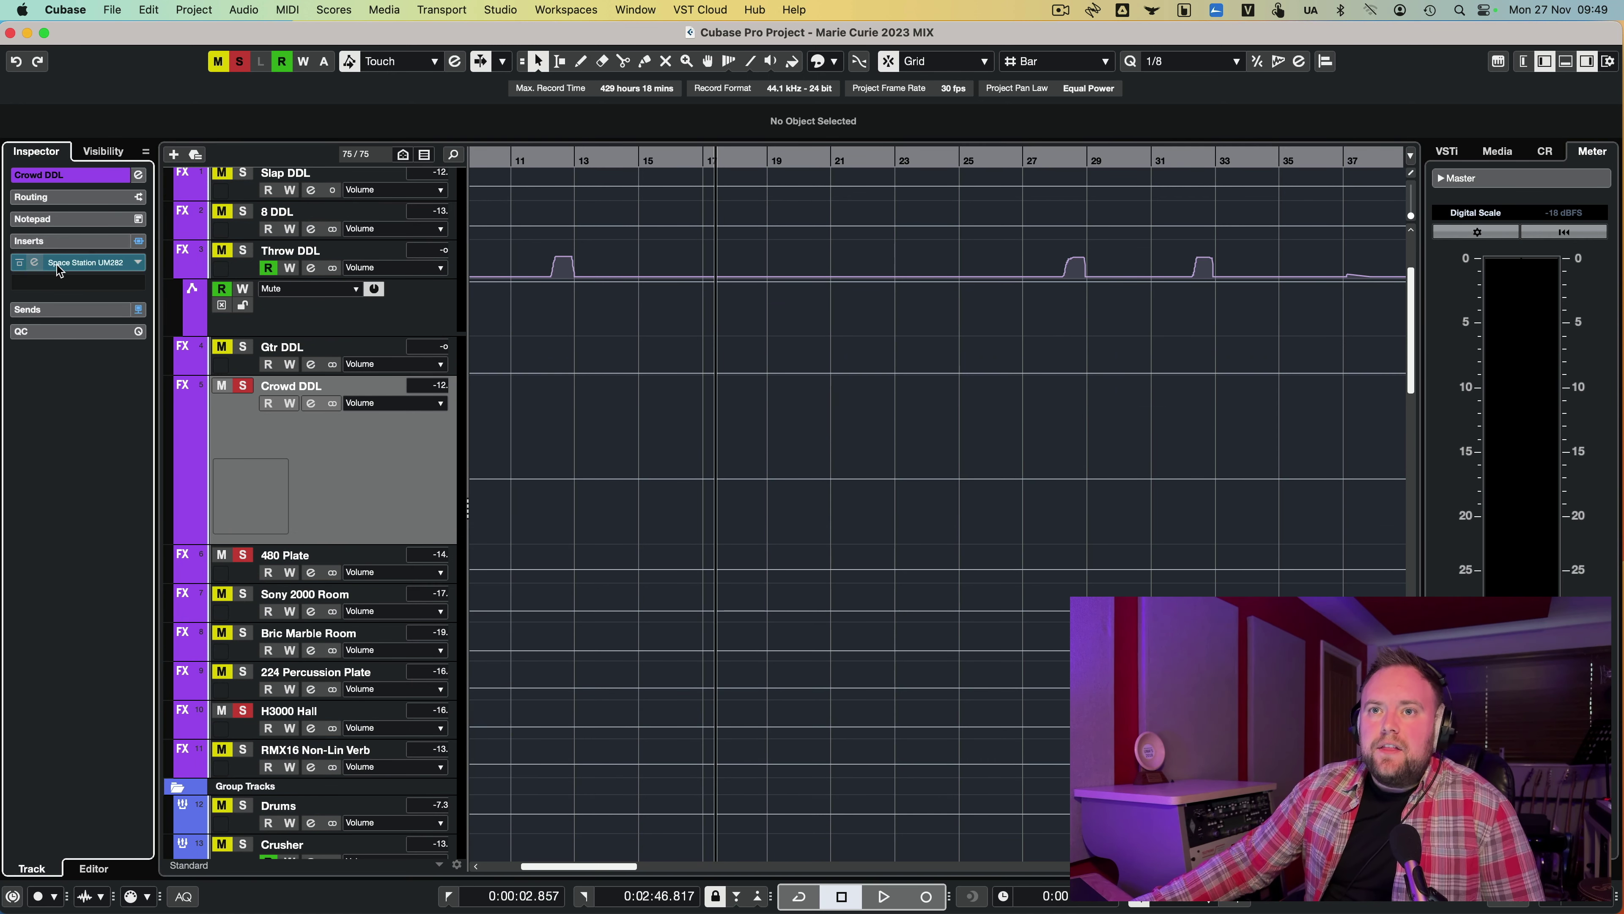
left_click(66, 263)
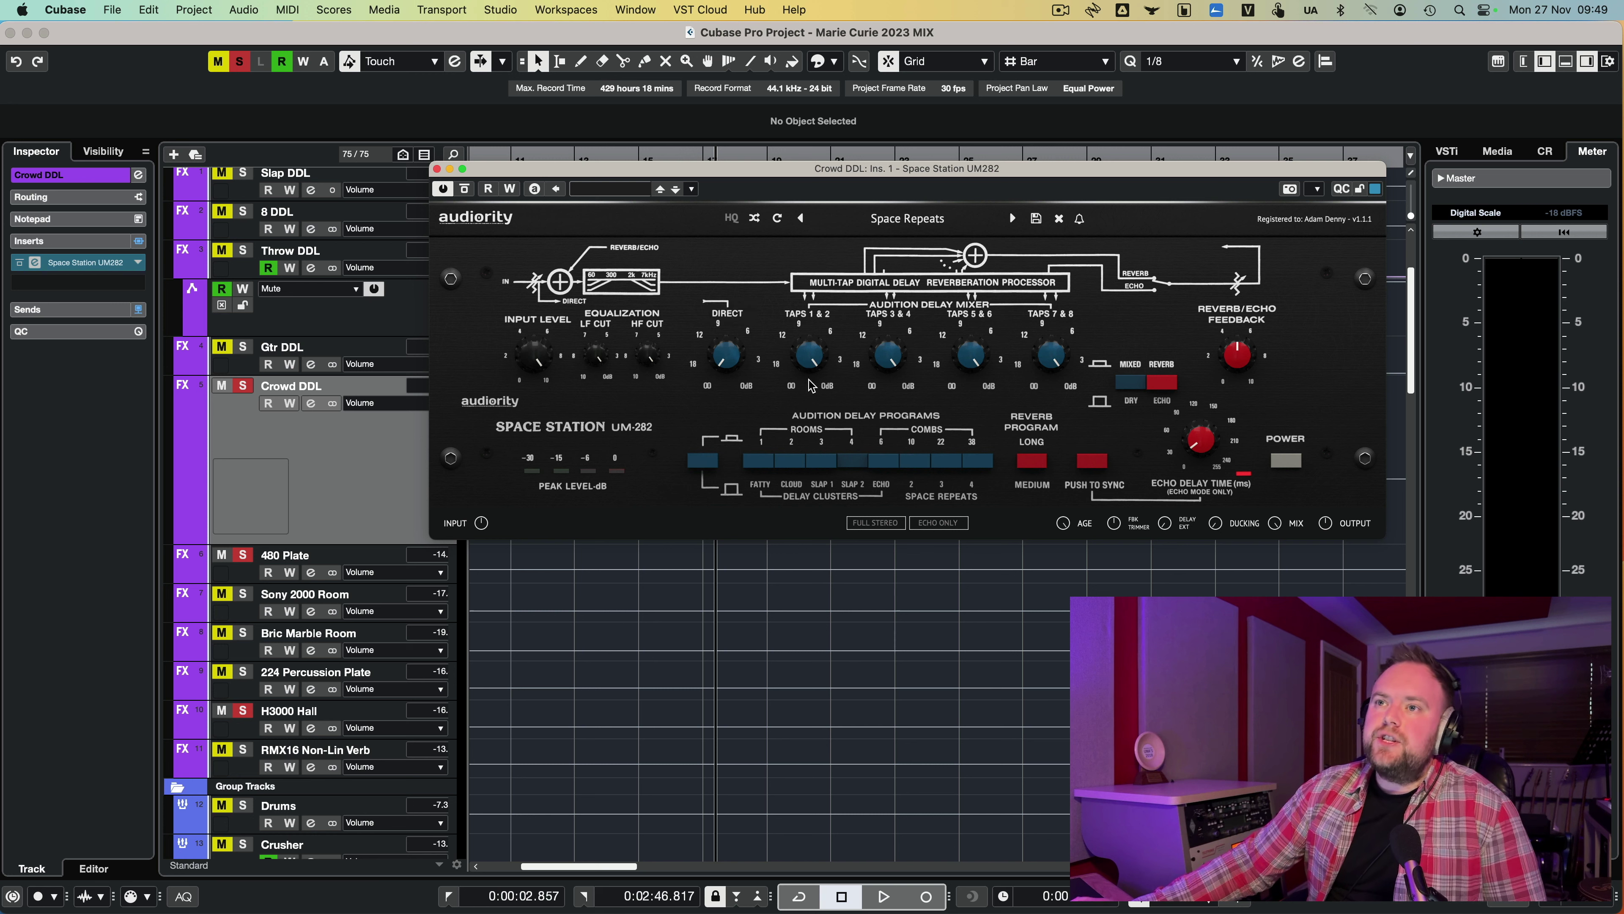
mouse_move(706, 376)
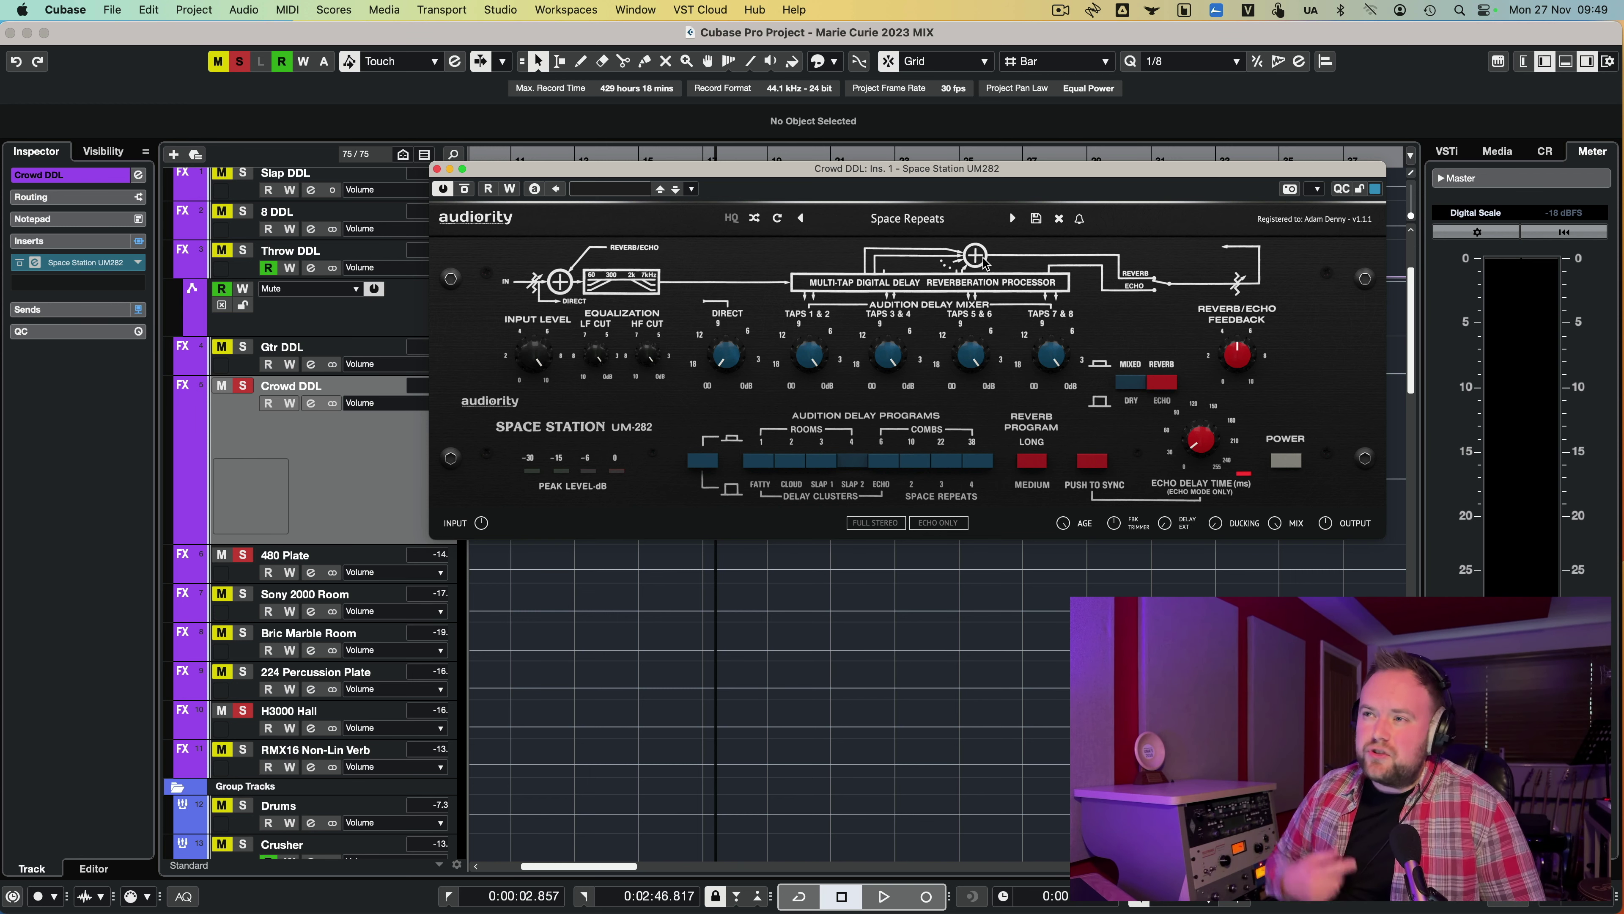
left_click(437, 168)
Step: Select the H3000 Hall FX channel to check its inserts, and play the soloed Piano Verse from about bar 14
left_click(289, 712)
scroll(639, 512, "down", 20)
left_click(602, 160)
key("space")
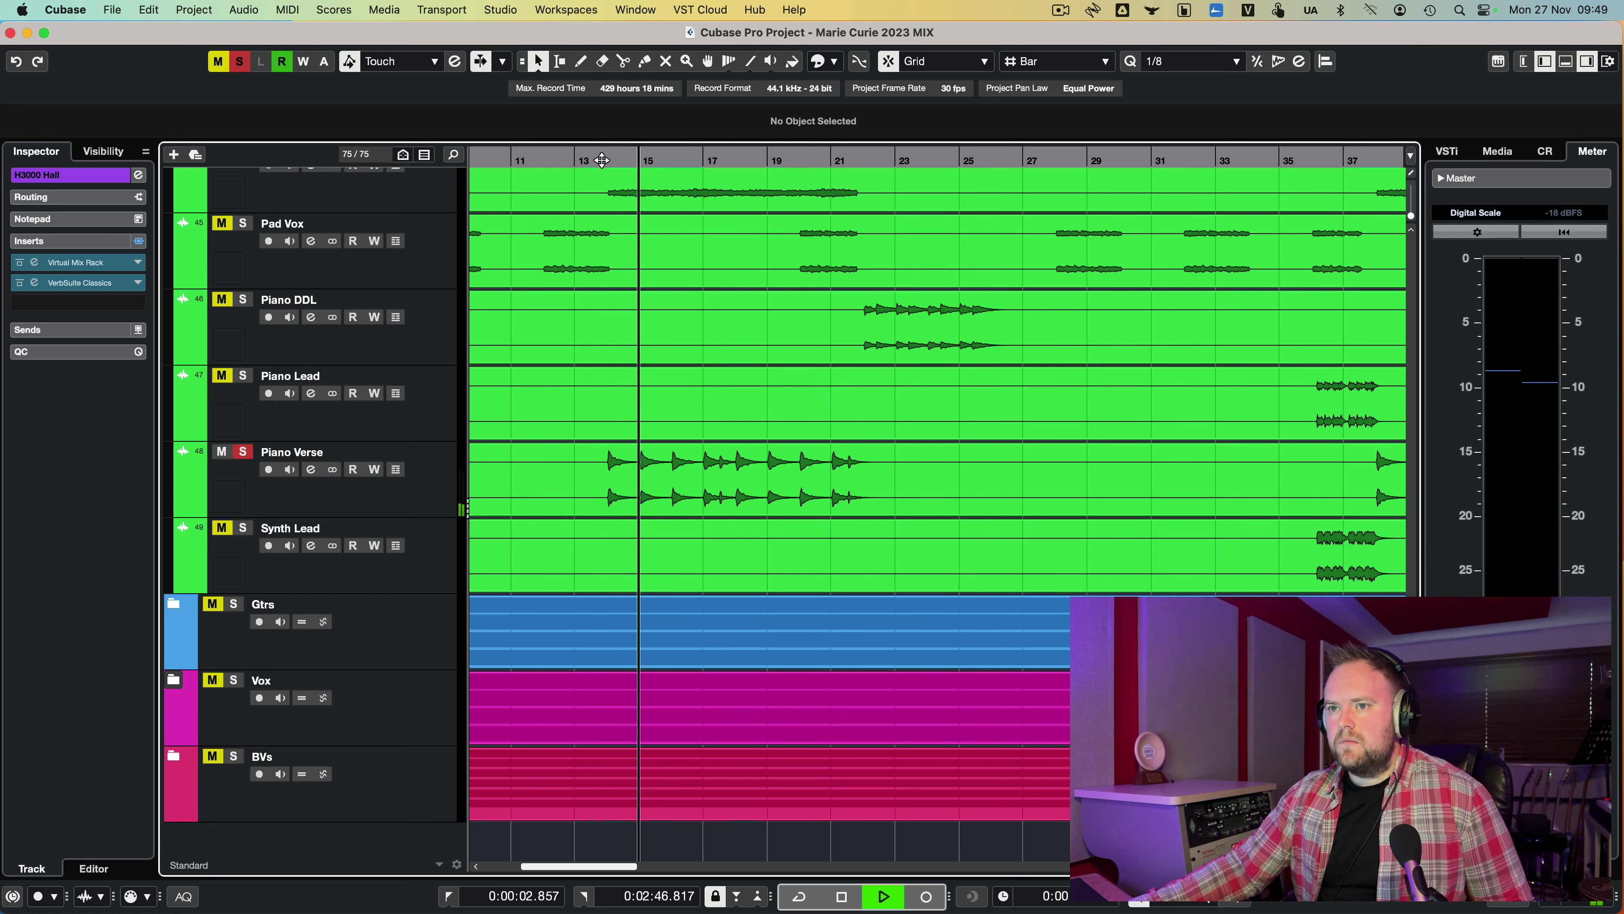